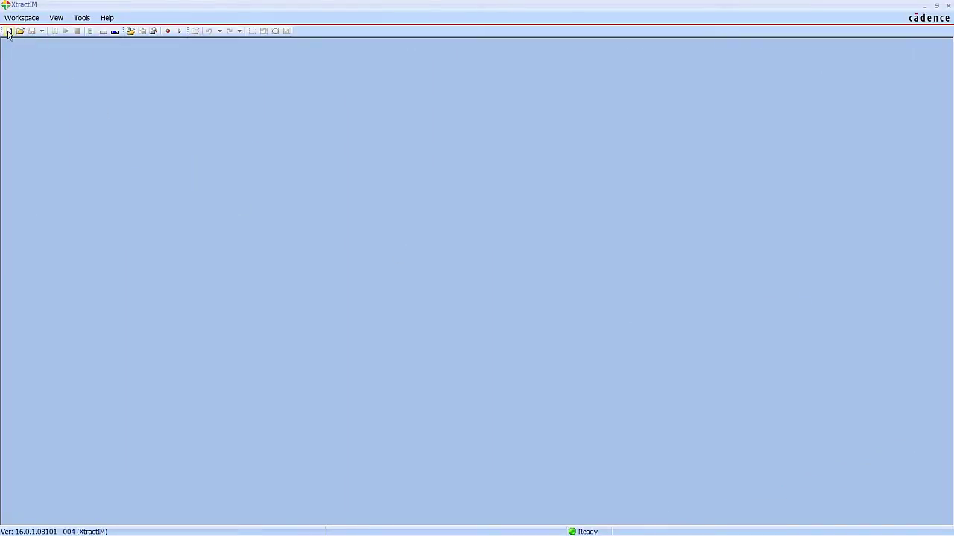
Step: Start a new workspace and load the existing DXF layout Lead1.dxf for import
{"action": "left_click", "coordinate": [9, 31]}
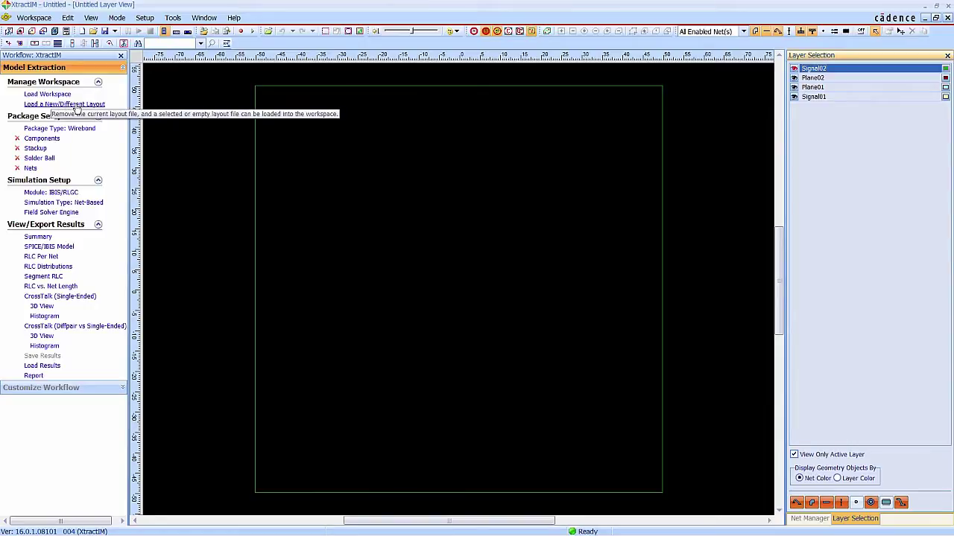
{"action": "left_click", "coordinate": [56, 105]}
{"action": "left_click", "coordinate": [437, 282]}
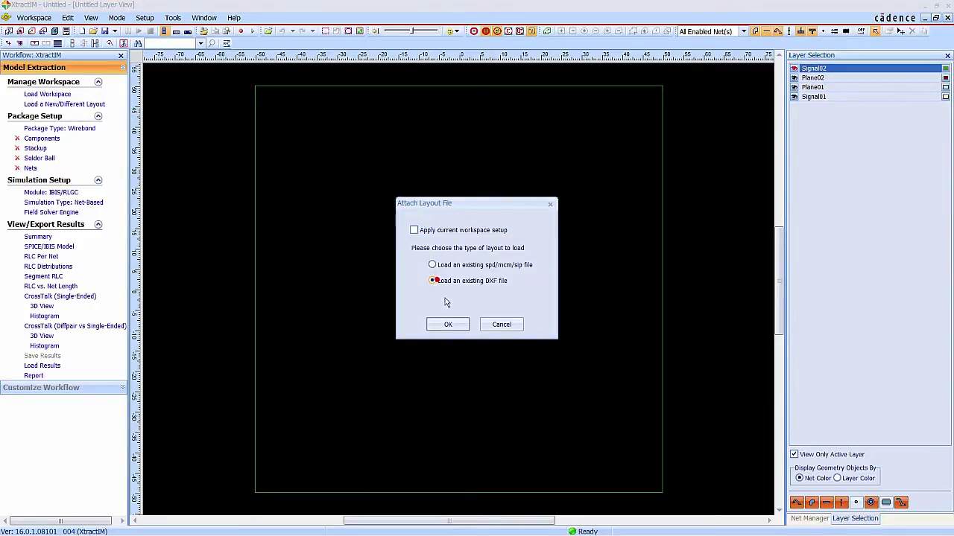
{"action": "left_click", "coordinate": [448, 325]}
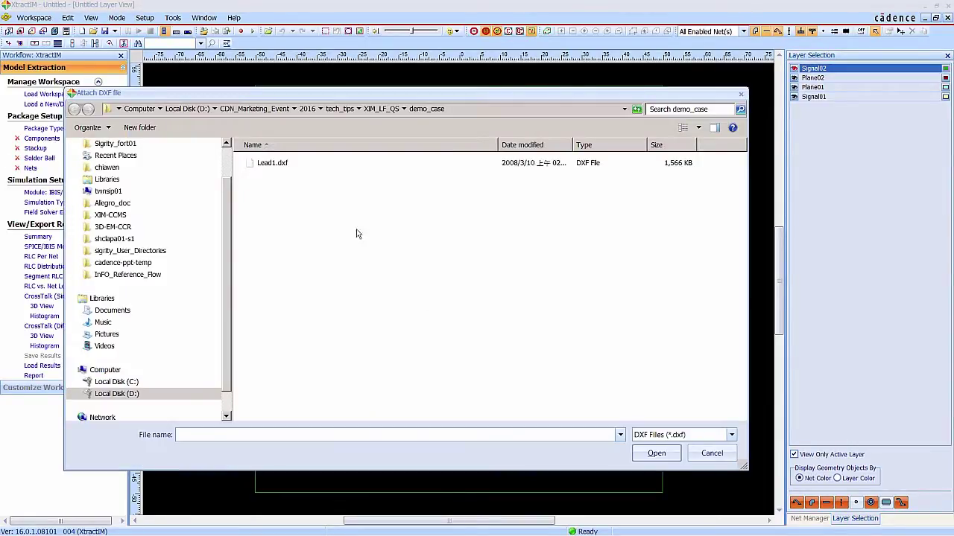
{"action": "left_click", "coordinate": [274, 164]}
{"action": "left_click", "coordinate": [638, 455]}
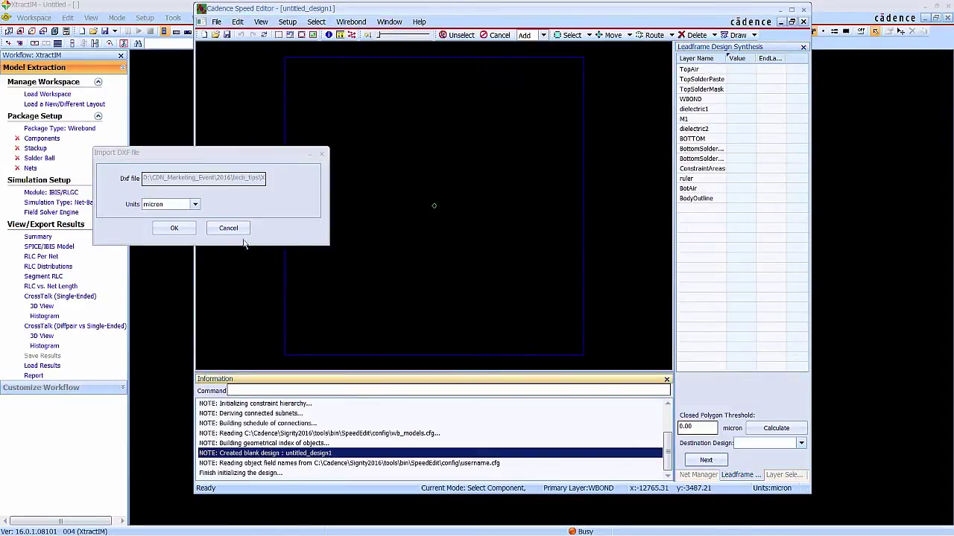
Step: Import the DXF in microns, assigning layer 1 as metal layer M1 and DIE_PAD as DiePins1
{"action": "left_click", "coordinate": [175, 228]}
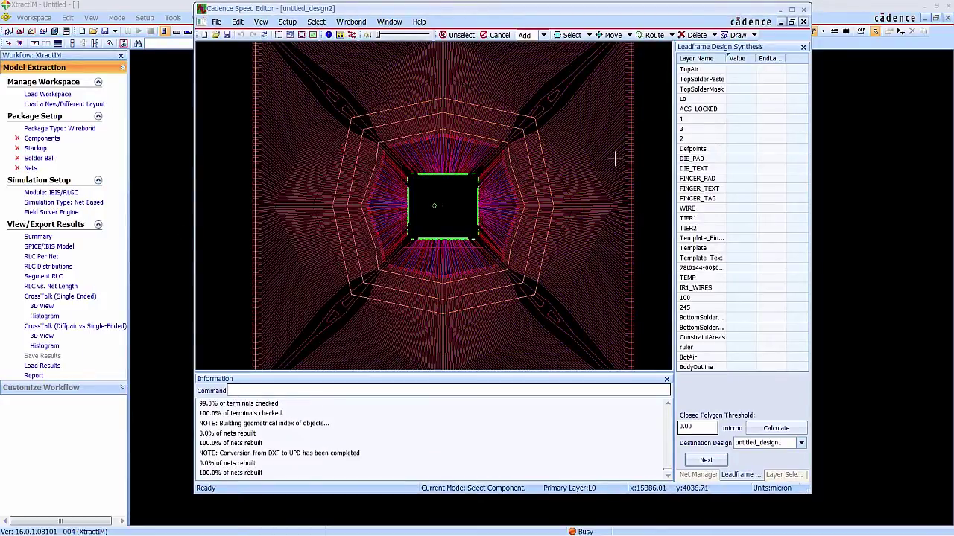
{"action": "left_click", "coordinate": [727, 120]}
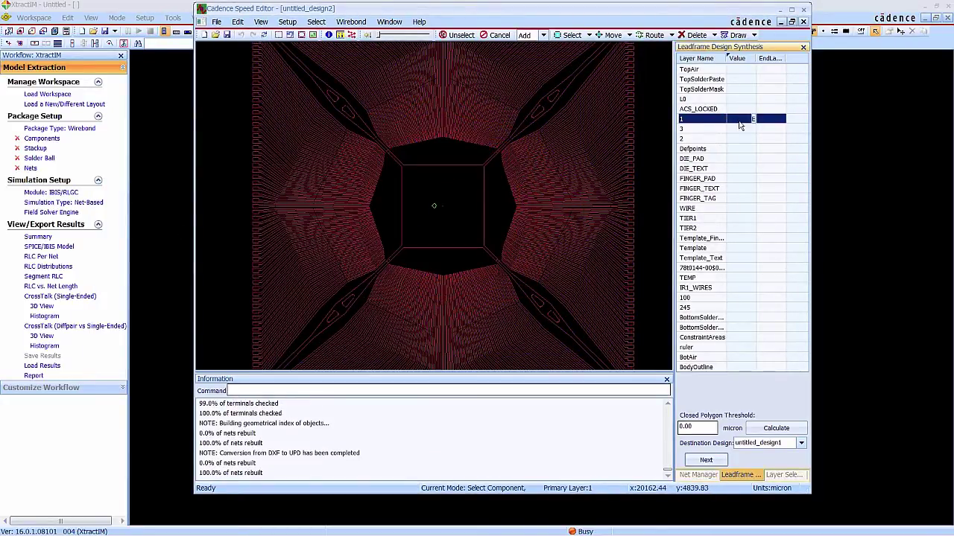
{"action": "right_click", "coordinate": [740, 121]}
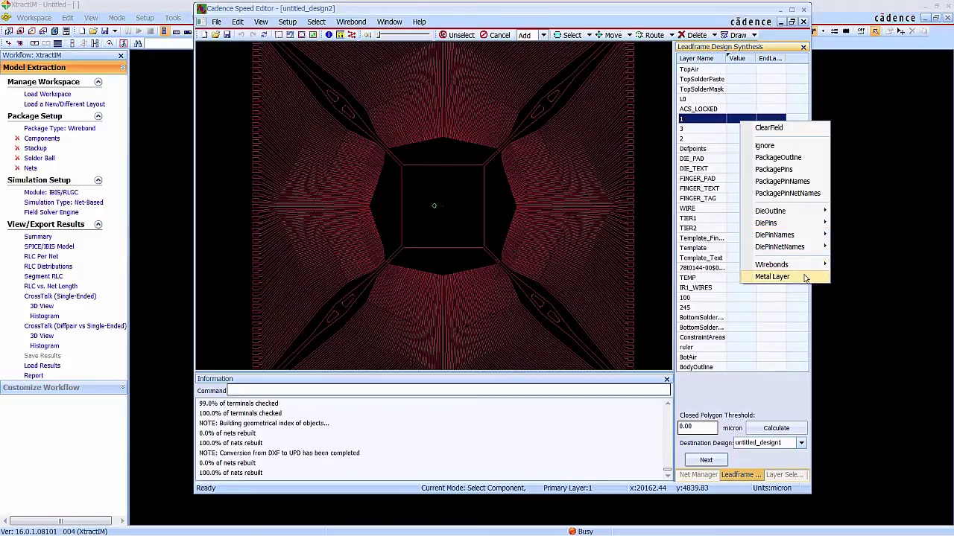
{"action": "mouse_move", "coordinate": [790, 277]}
{"action": "left_click", "coordinate": [845, 277]}
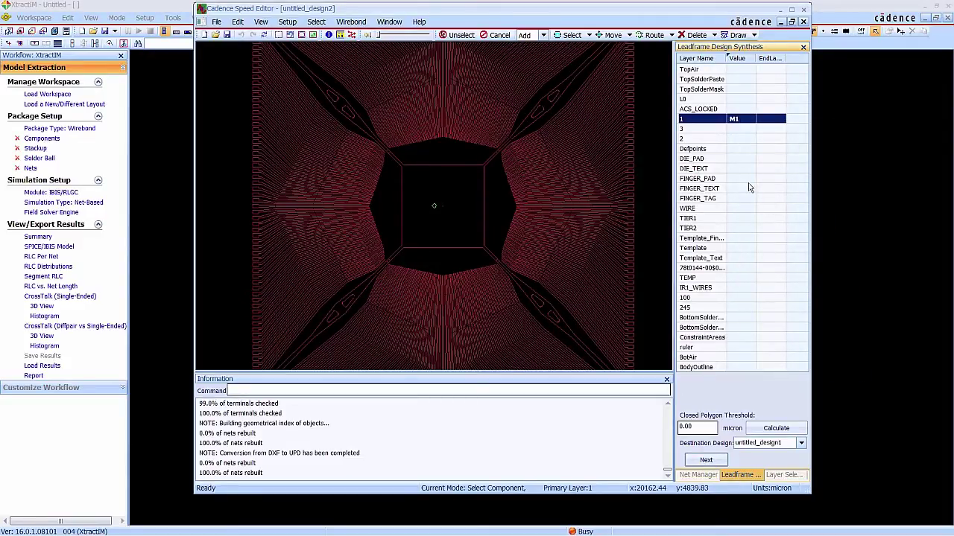
{"action": "left_click", "coordinate": [741, 159]}
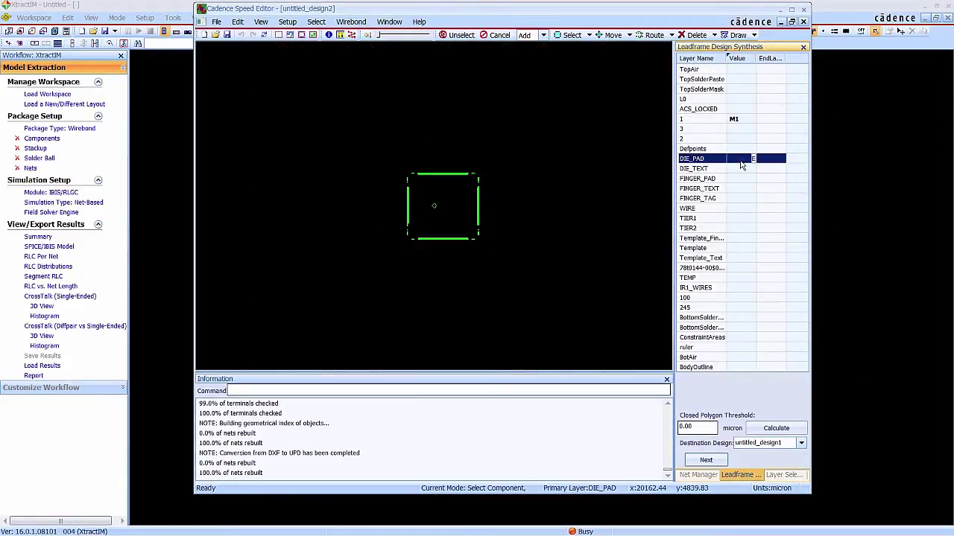
{"action": "right_click", "coordinate": [741, 164]}
{"action": "mouse_move", "coordinate": [812, 262]}
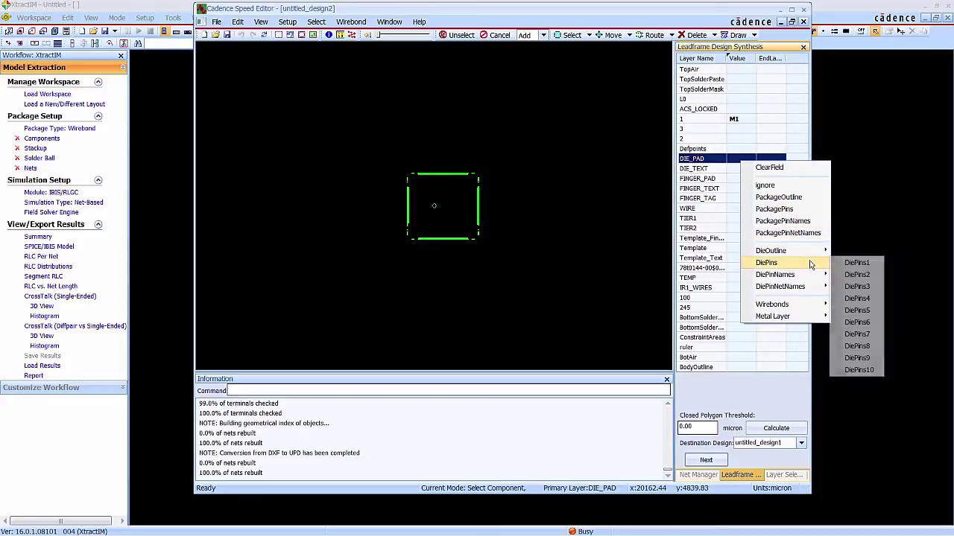
{"action": "left_click", "coordinate": [852, 262]}
Step: Assign TIER1 as high wirebonds and TIER2 as low wirebonds
{"action": "left_click", "coordinate": [735, 219]}
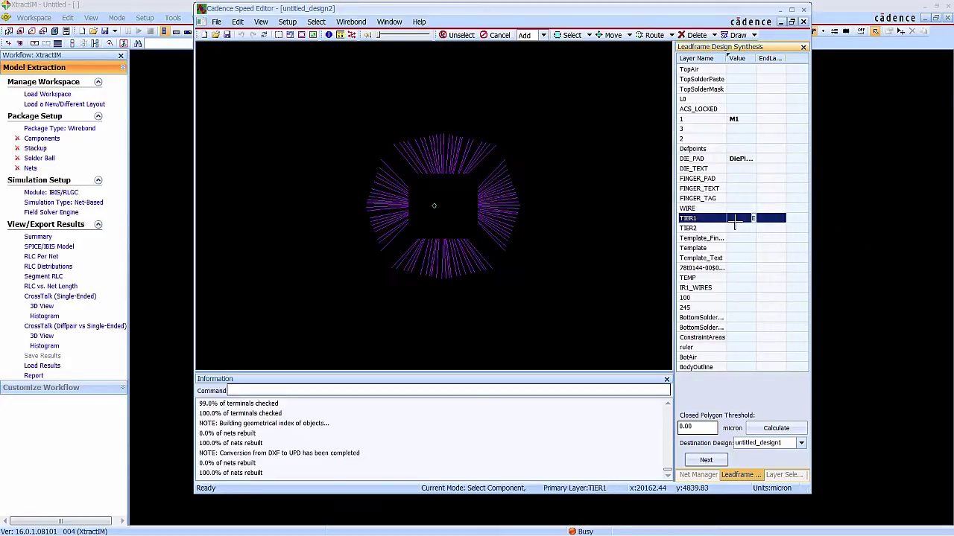
{"action": "right_click", "coordinate": [737, 221]}
{"action": "mouse_move", "coordinate": [805, 367]}
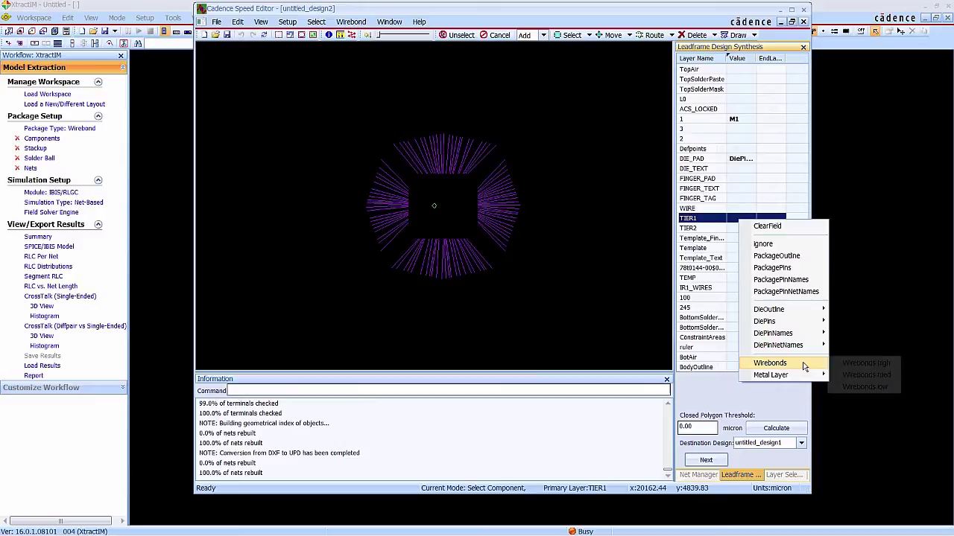
{"action": "left_click", "coordinate": [860, 363]}
{"action": "left_click", "coordinate": [742, 229]}
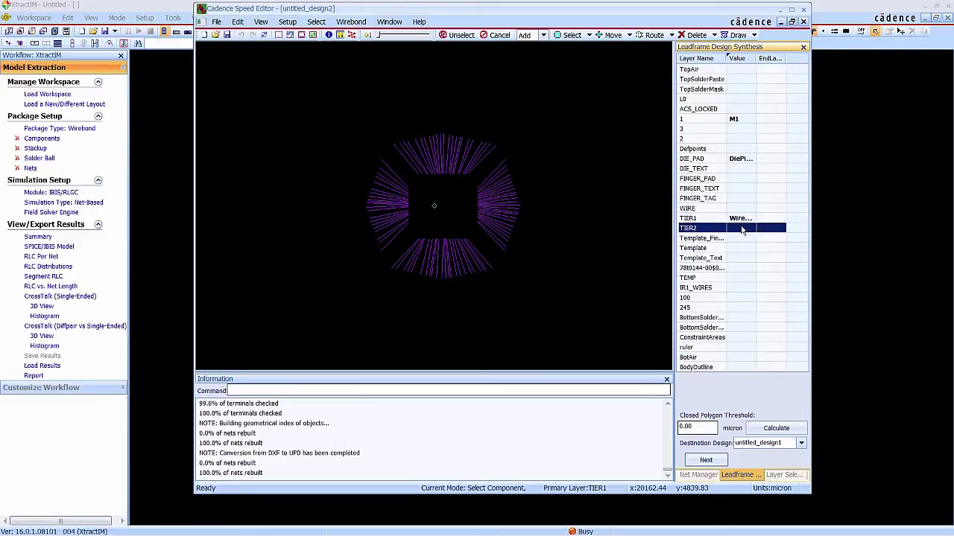
{"action": "right_click", "coordinate": [742, 230]}
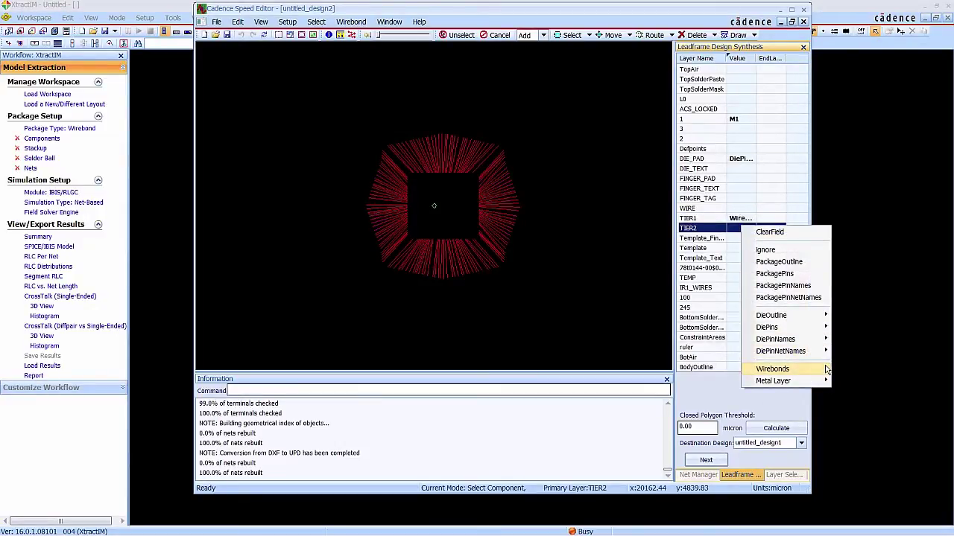
{"action": "mouse_move", "coordinate": [826, 370]}
{"action": "left_click", "coordinate": [856, 393]}
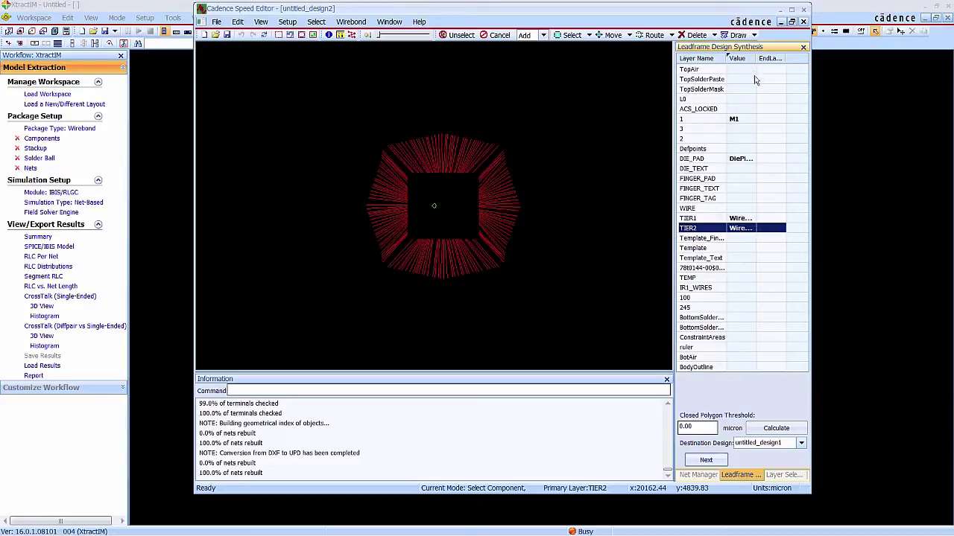
Step: Set the closed polygon threshold to 0.3 and continue to the layer settings
{"action": "left_click_drag", "start_coordinate": [756, 58], "coordinate": [796, 58]}
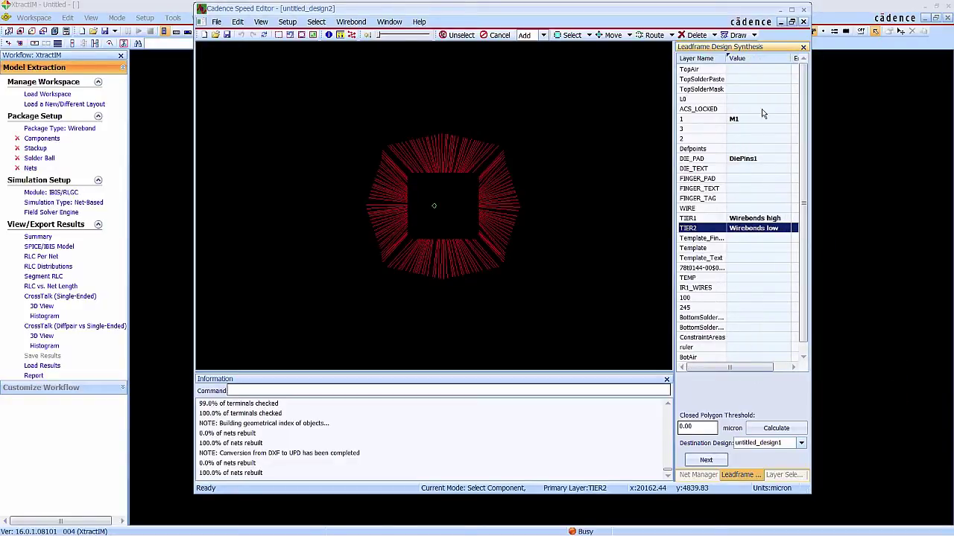
{"action": "left_click_drag", "start_coordinate": [697, 427], "coordinate": [687, 426]}
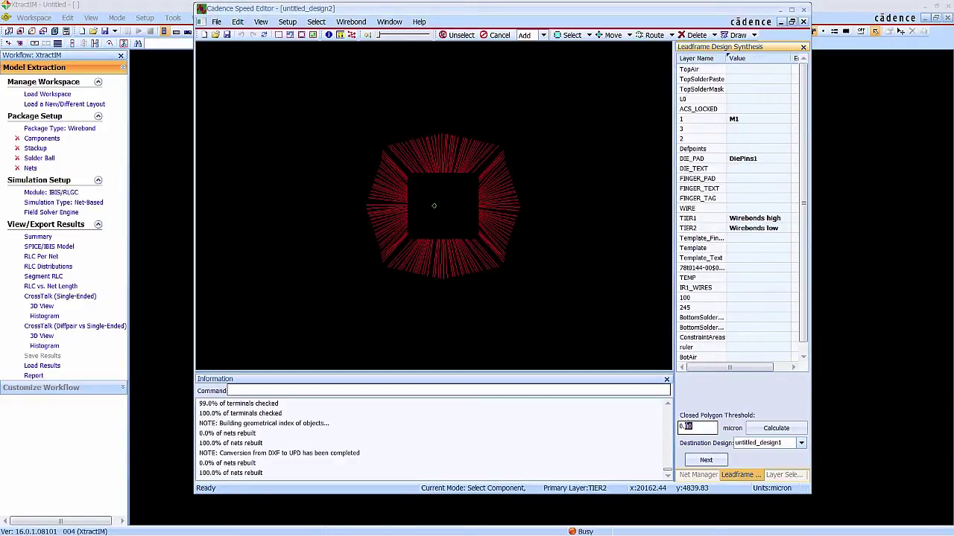
{"action": "type", "text": "3"}
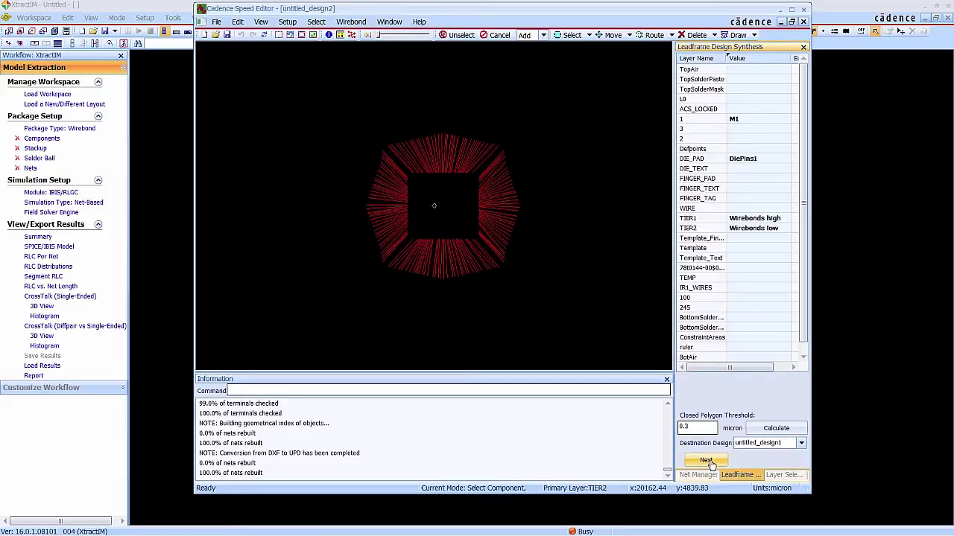
{"action": "left_click", "coordinate": [707, 461]}
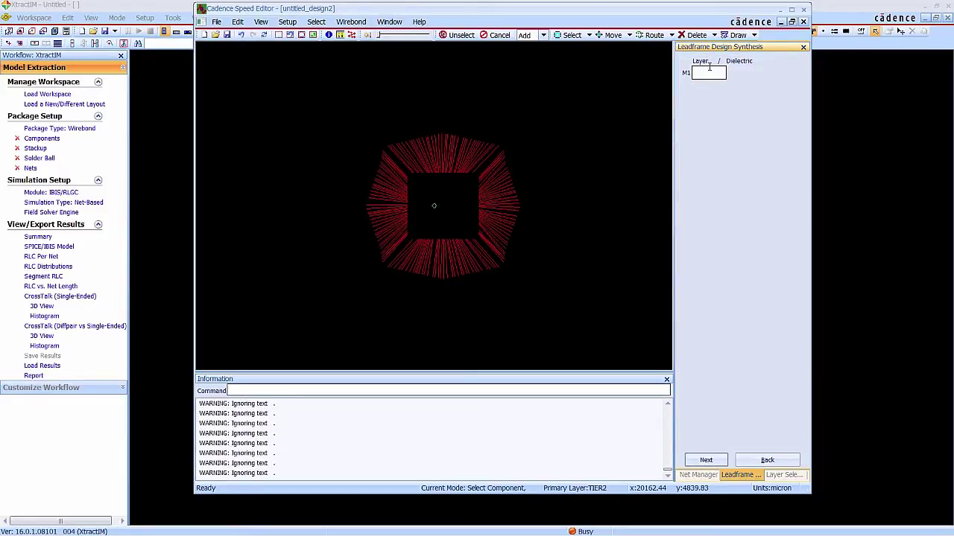
Step: Enter 100 as the M1 layer value
{"action": "left_click", "coordinate": [708, 72]}
{"action": "type", "text": "100"}
{"action": "left_click", "coordinate": [705, 460]}
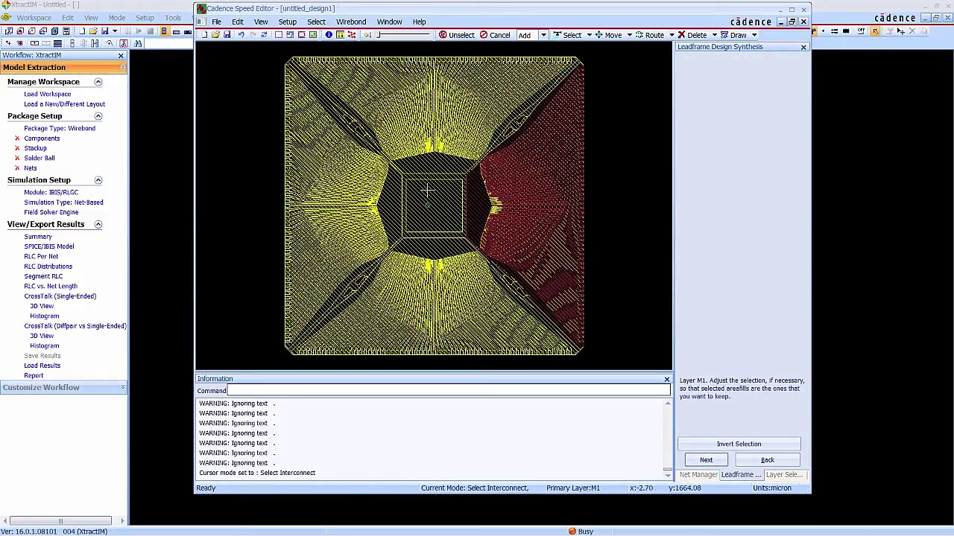
Step: Keep the top, left and bottom areafills, merge M1 and create package pins automatically
{"action": "scroll", "coordinate": [419, 187], "scroll_direction": "up", "scroll_amount": 2}
{"action": "scroll", "coordinate": [417, 184], "scroll_direction": "up", "scroll_amount": 1}
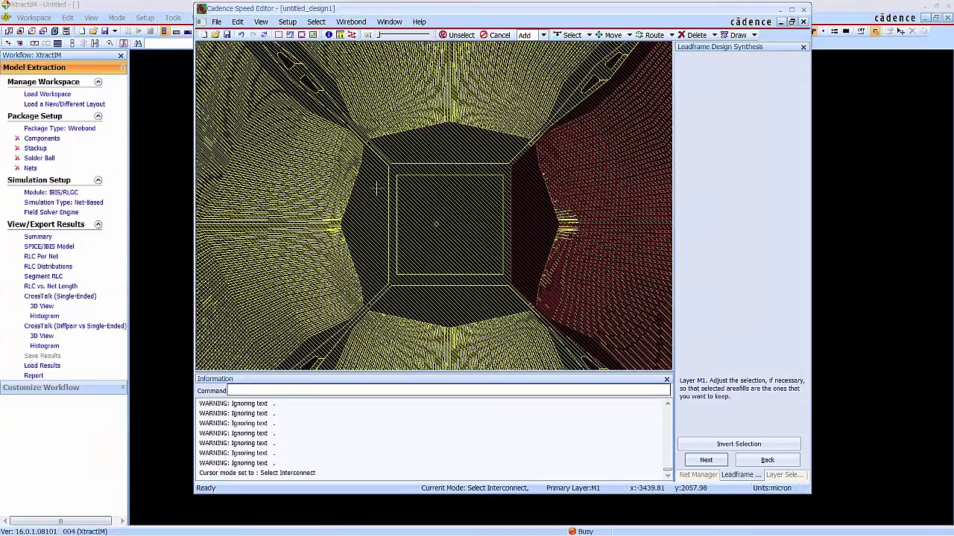
{"action": "left_click", "coordinate": [444, 127]}
{"action": "left_click", "coordinate": [373, 220]}
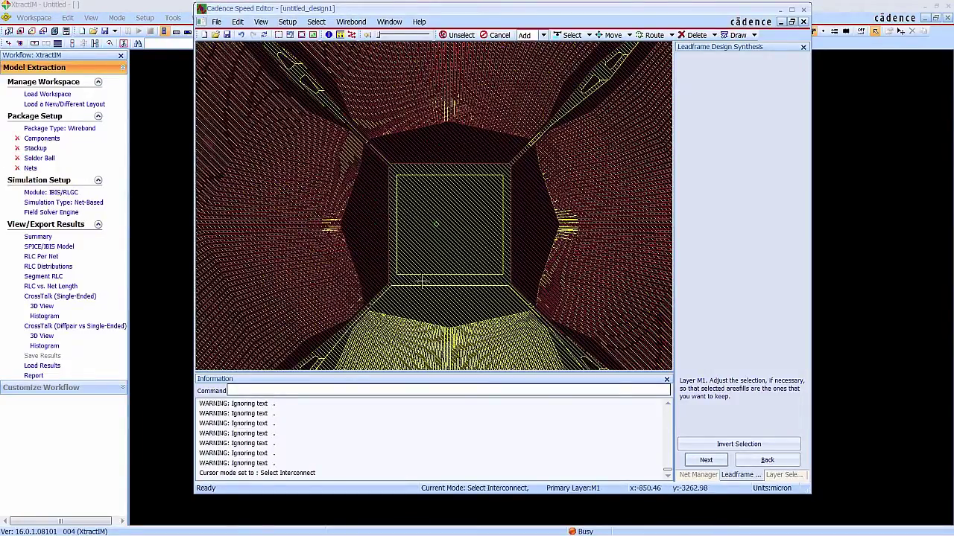
{"action": "left_click", "coordinate": [454, 310]}
{"action": "scroll", "coordinate": [366, 145], "scroll_direction": "up", "scroll_amount": 3}
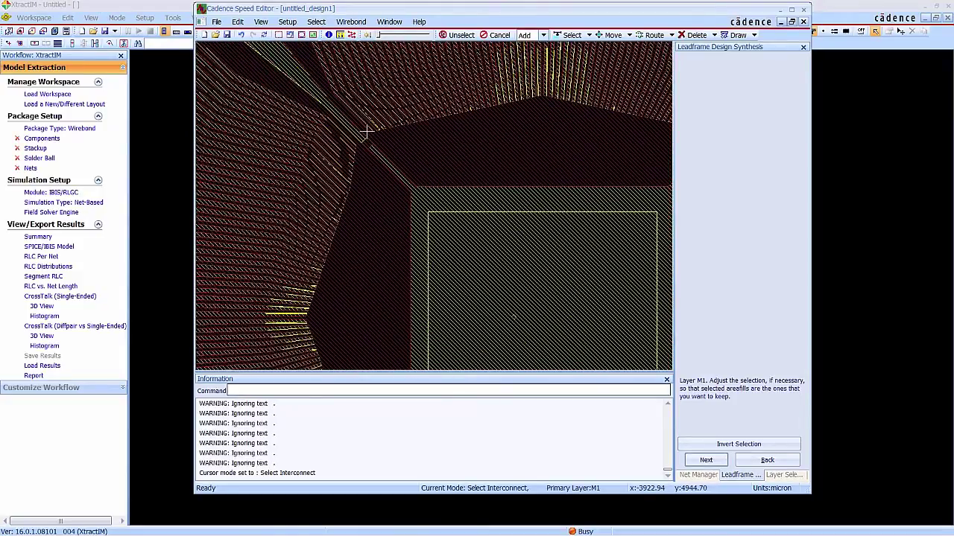
{"action": "scroll", "coordinate": [457, 175], "scroll_direction": "down", "scroll_amount": 5}
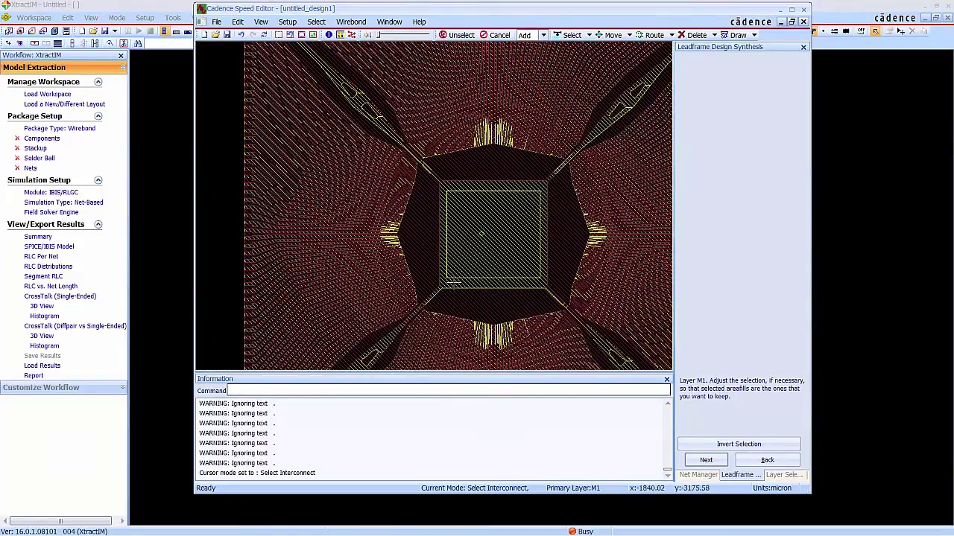
{"action": "scroll", "coordinate": [439, 313], "scroll_direction": "up", "scroll_amount": 4}
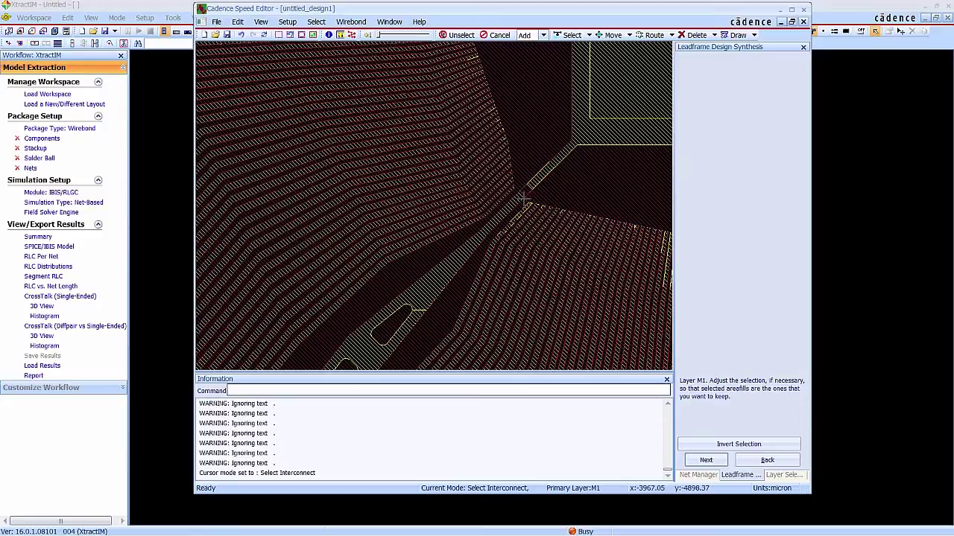
{"action": "left_click", "coordinate": [302, 35]}
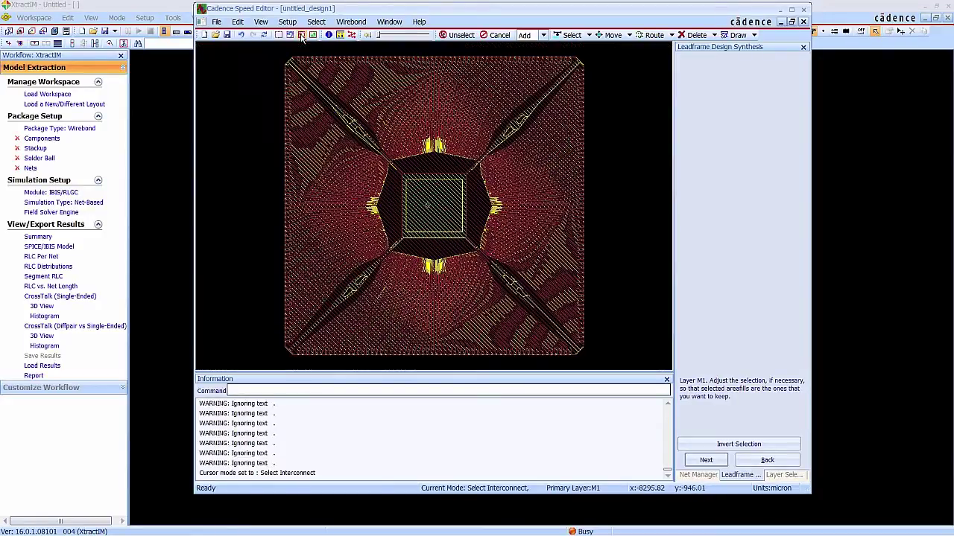
{"action": "left_click", "coordinate": [706, 459]}
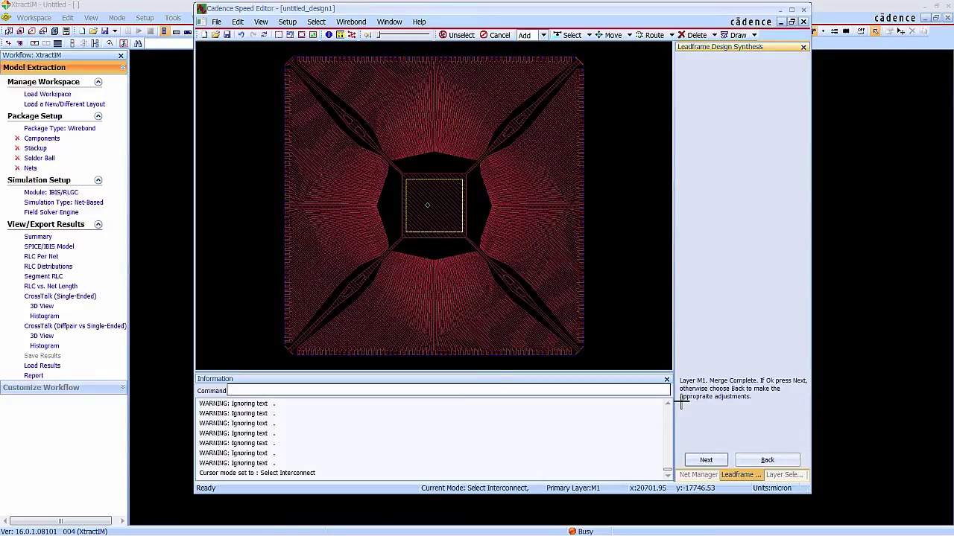
{"action": "left_click", "coordinate": [705, 460]}
{"action": "left_click", "coordinate": [705, 461]}
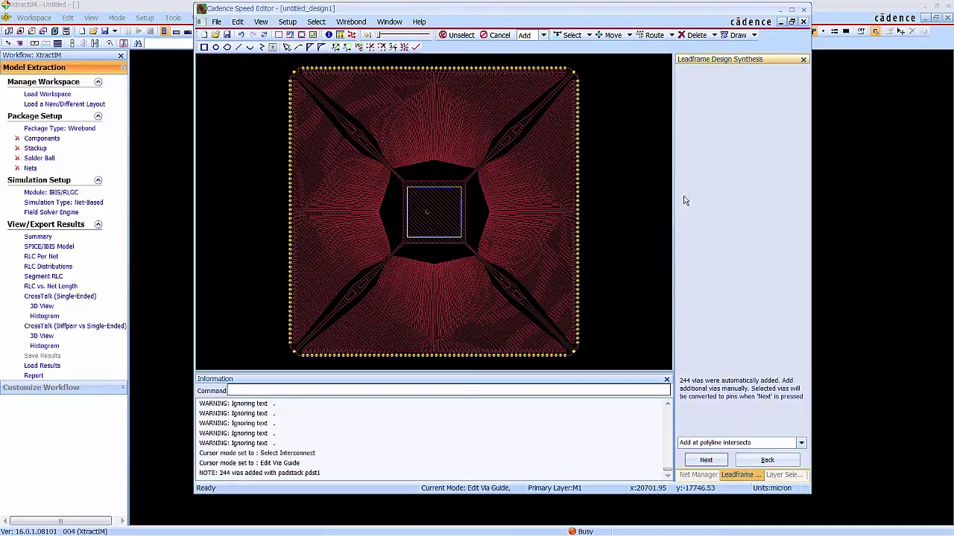
Step: Zoom into each leadframe corner, fit the view, then copy the 92 and 158 wirebonds
{"action": "left_click", "coordinate": [696, 35]}
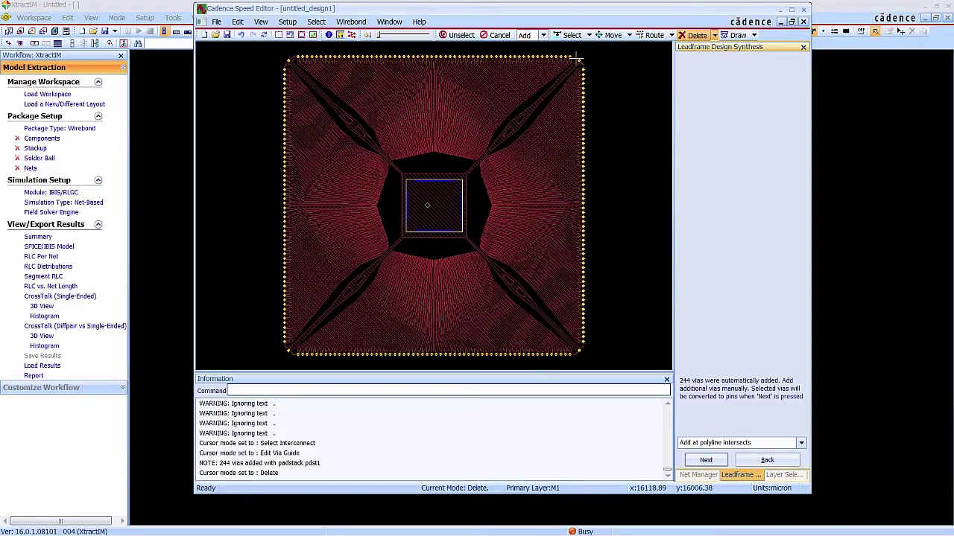
{"action": "scroll", "coordinate": [570, 75], "scroll_direction": "up", "scroll_amount": 2}
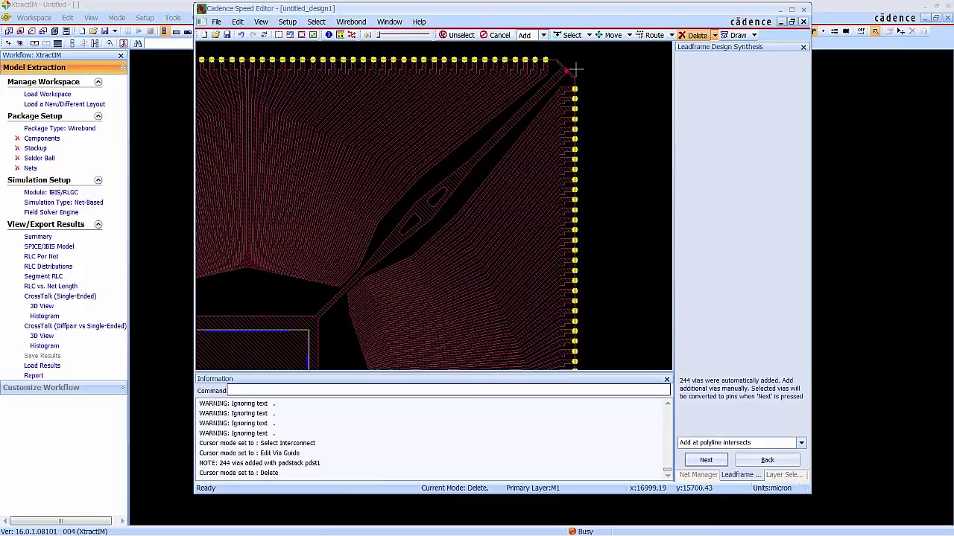
{"action": "scroll", "coordinate": [568, 68], "scroll_direction": "down", "scroll_amount": 3}
{"action": "scroll", "coordinate": [277, 68], "scroll_direction": "up", "scroll_amount": 2}
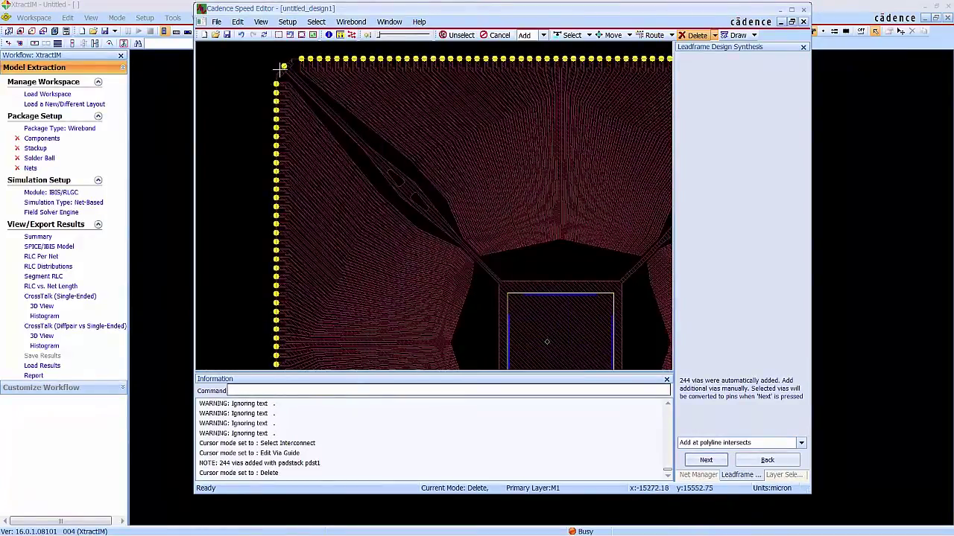
{"action": "scroll", "coordinate": [413, 96], "scroll_direction": "down", "scroll_amount": 3}
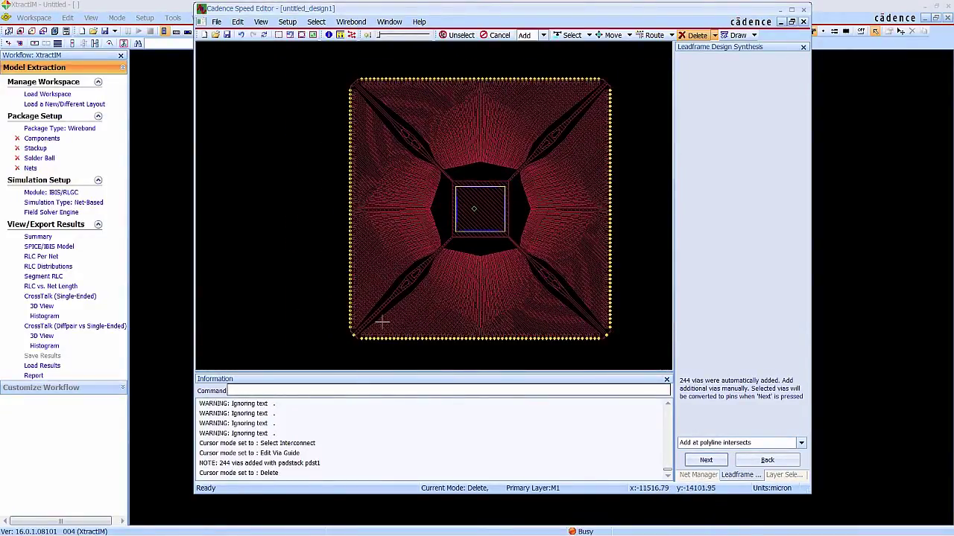
{"action": "scroll", "coordinate": [353, 332], "scroll_direction": "up", "scroll_amount": 2}
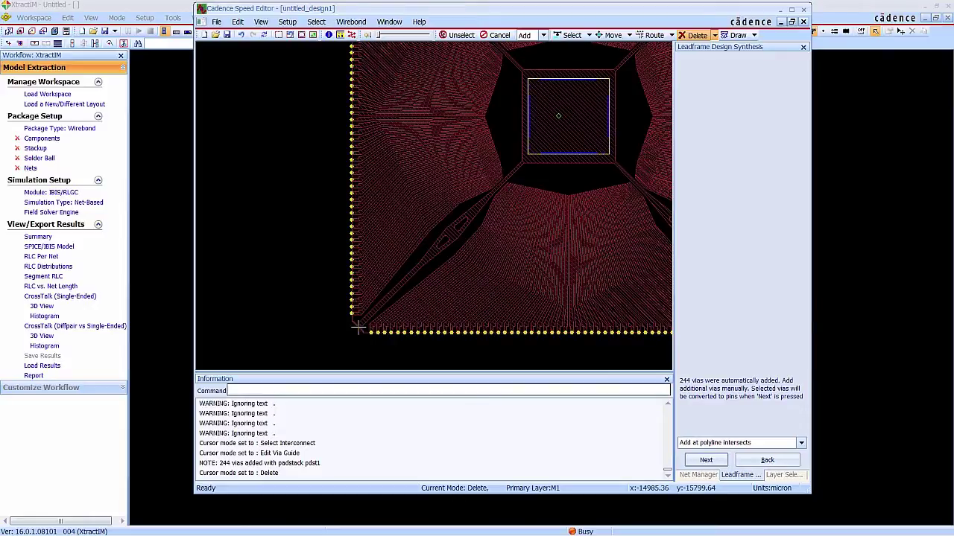
{"action": "scroll", "coordinate": [387, 328], "scroll_direction": "down", "scroll_amount": 3}
{"action": "scroll", "coordinate": [611, 336], "scroll_direction": "up", "scroll_amount": 2}
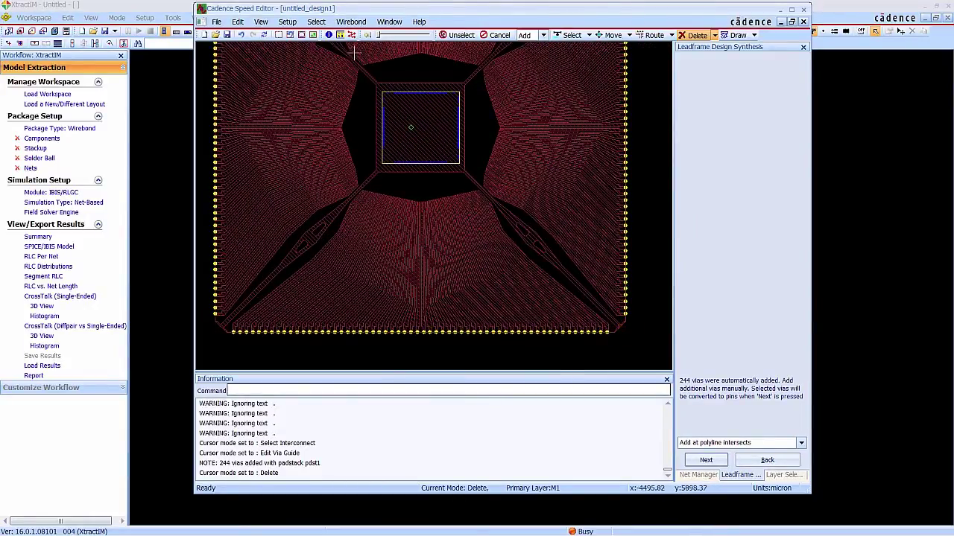
{"action": "left_click", "coordinate": [301, 35]}
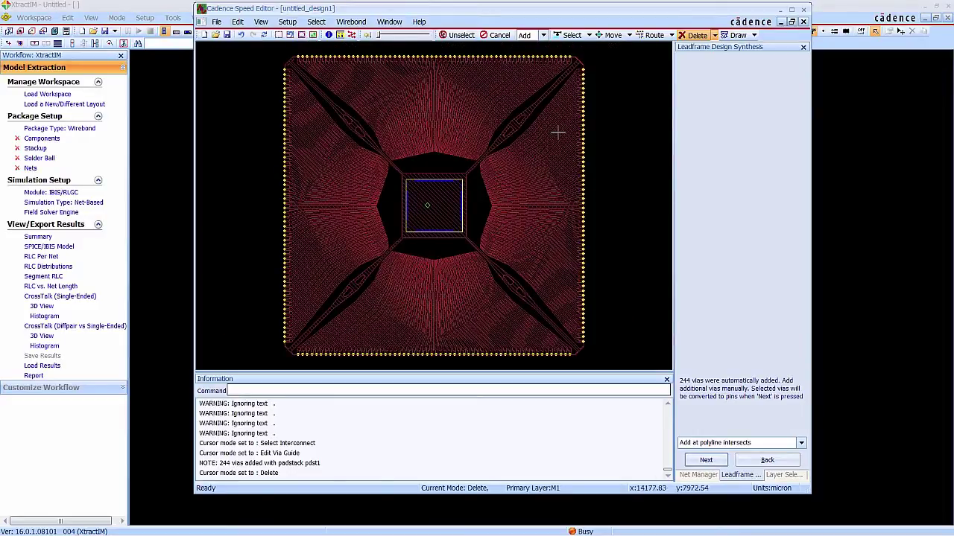
{"action": "left_click", "coordinate": [705, 459]}
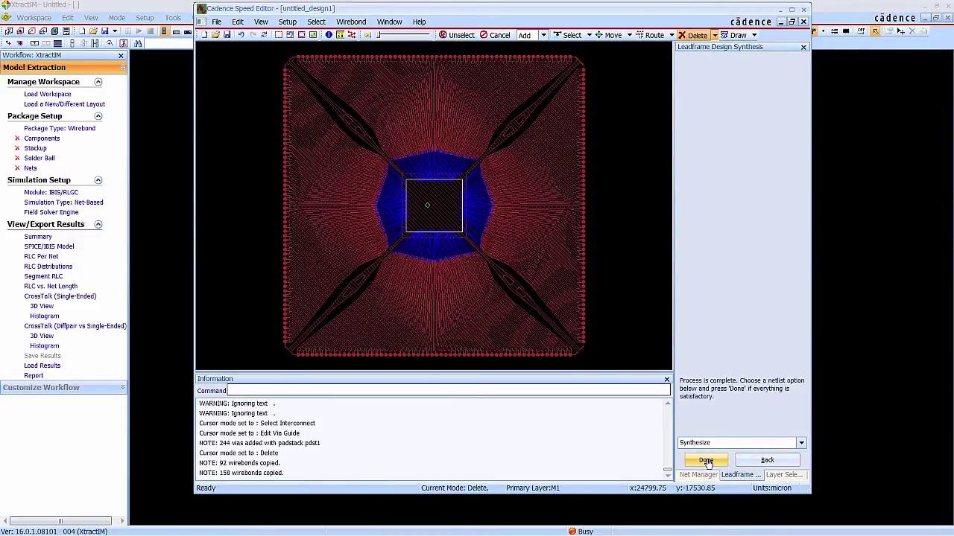
Step: Finish the leadframe synthesis and view WBOND, then M1, as the primary layer
{"action": "left_click", "coordinate": [706, 461]}
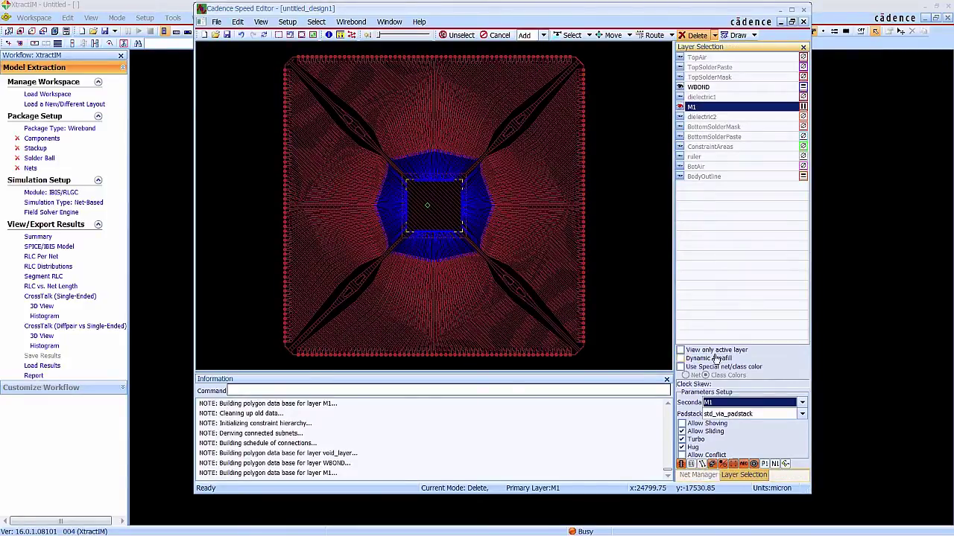
{"action": "left_click", "coordinate": [700, 90]}
{"action": "left_click", "coordinate": [697, 107]}
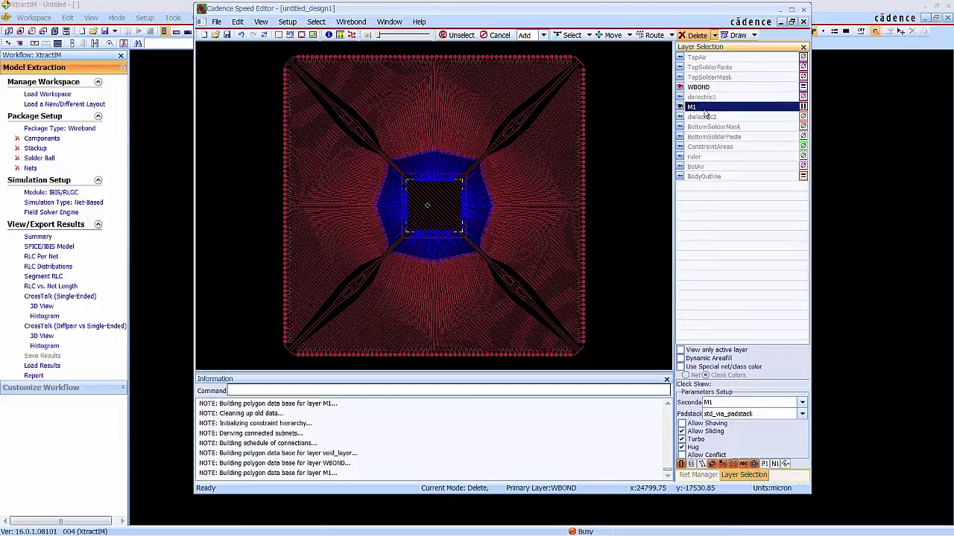
Step: Export the design as the Sigrity SPD file qfp240
{"action": "left_click", "coordinate": [216, 23]}
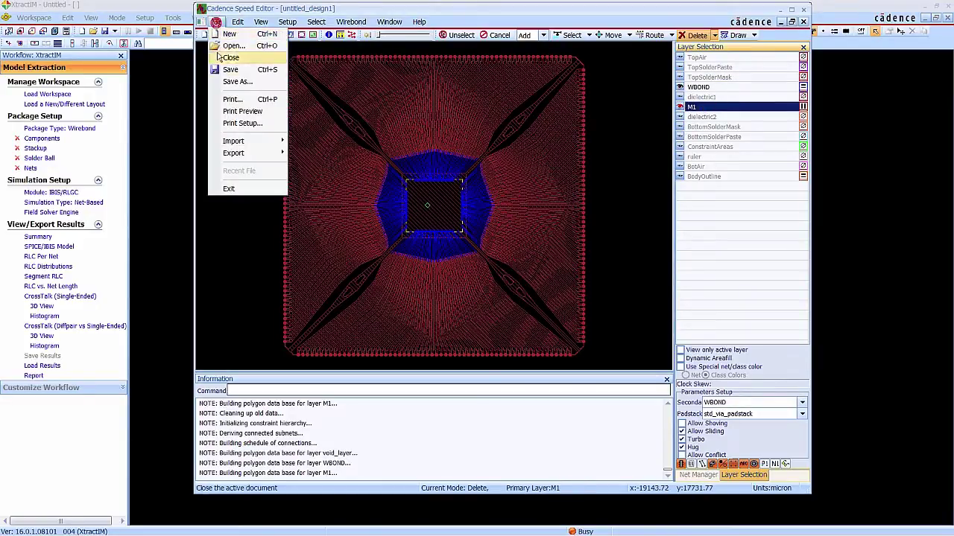
{"action": "mouse_move", "coordinate": [253, 152]}
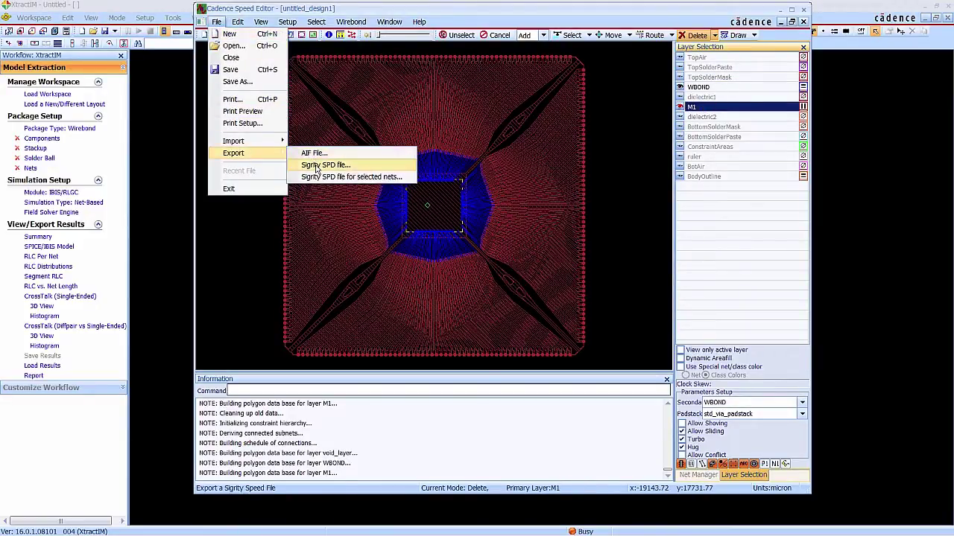
{"action": "left_click", "coordinate": [321, 165]}
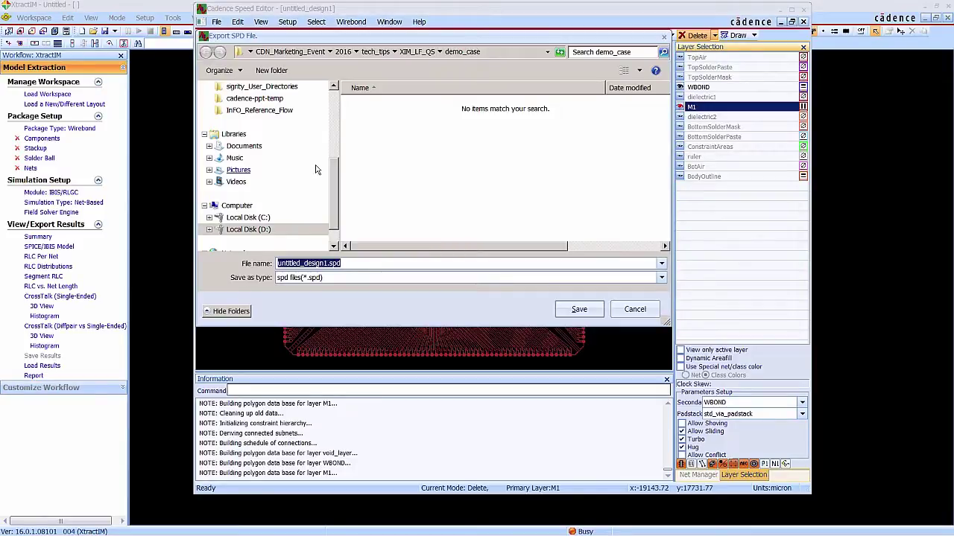
{"action": "type", "text": "qfp240"}
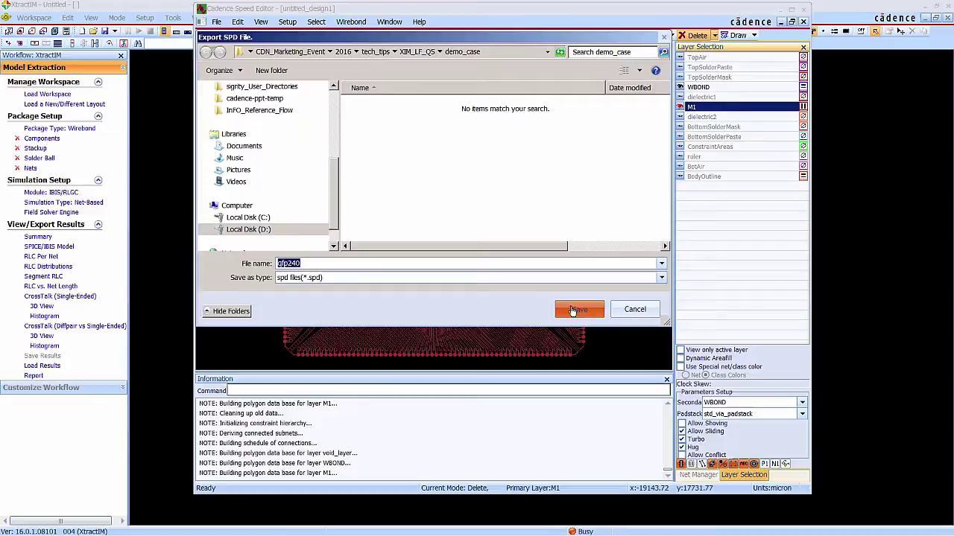
Step: Save the qfp240 SPD export, then review the M1 and die-top layers and the net list
{"action": "left_click", "coordinate": [548, 279]}
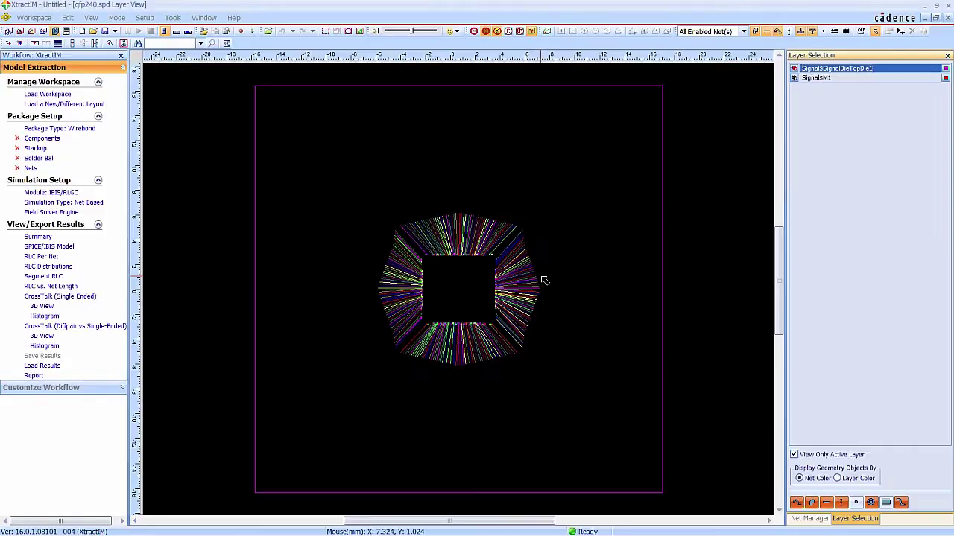
{"action": "left_click", "coordinate": [816, 78]}
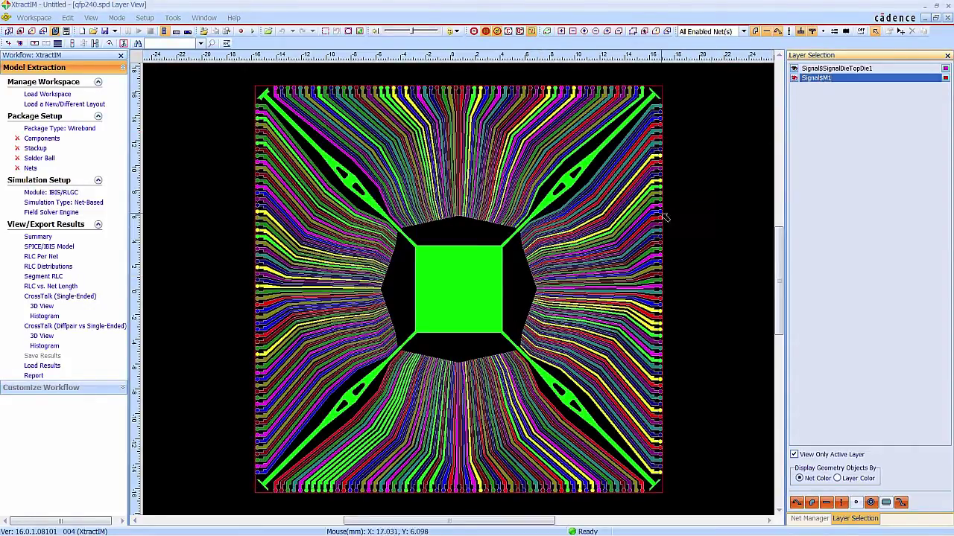
{"action": "left_click", "coordinate": [825, 68]}
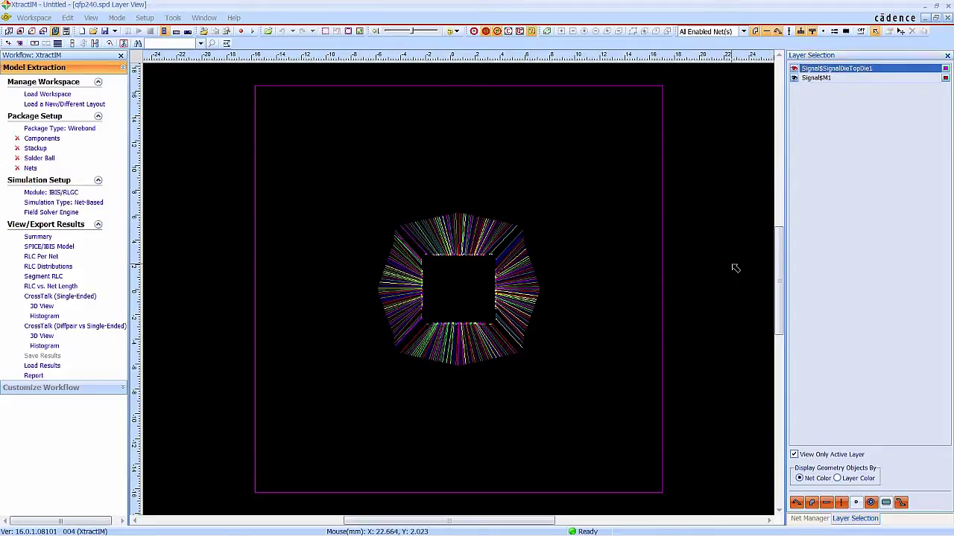
{"action": "left_click", "coordinate": [801, 519]}
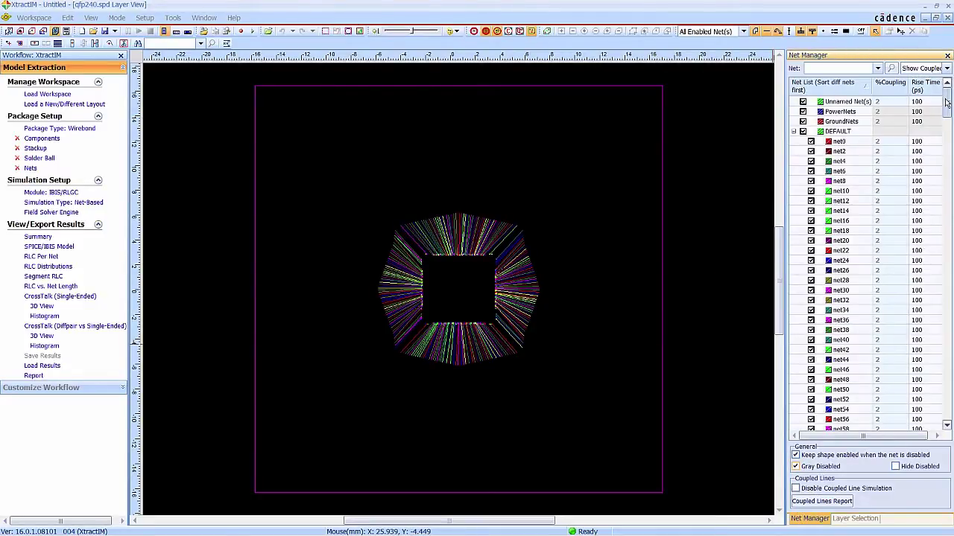
{"action": "mouse_move", "coordinate": [947, 100]}
{"action": "left_mouse_down"}
{"action": "mouse_move", "coordinate": [950, 398]}
{"action": "mouse_move", "coordinate": [947, 101]}
{"action": "left_mouse_up"}
{"action": "left_click", "coordinate": [854, 518]}
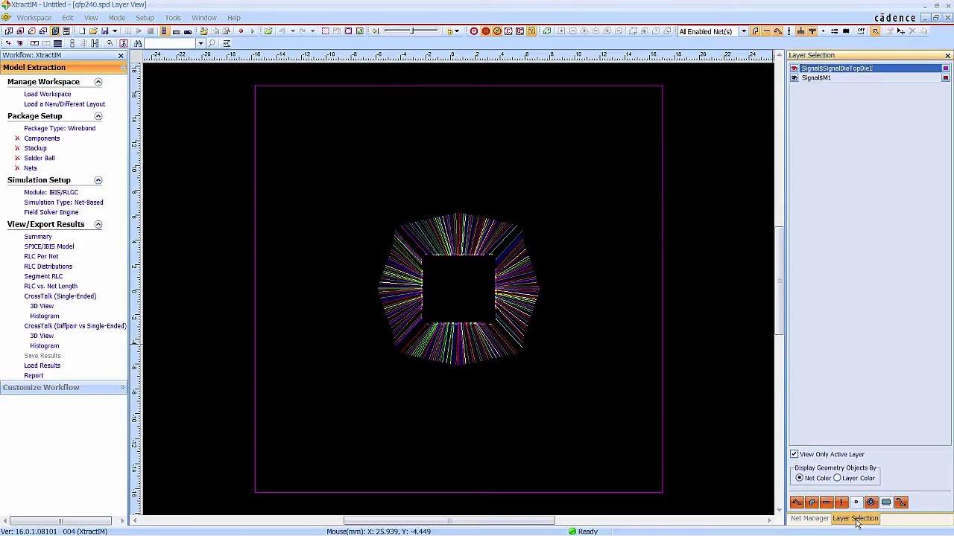
Step: Set the package type to Leadframe
{"action": "left_click", "coordinate": [69, 130]}
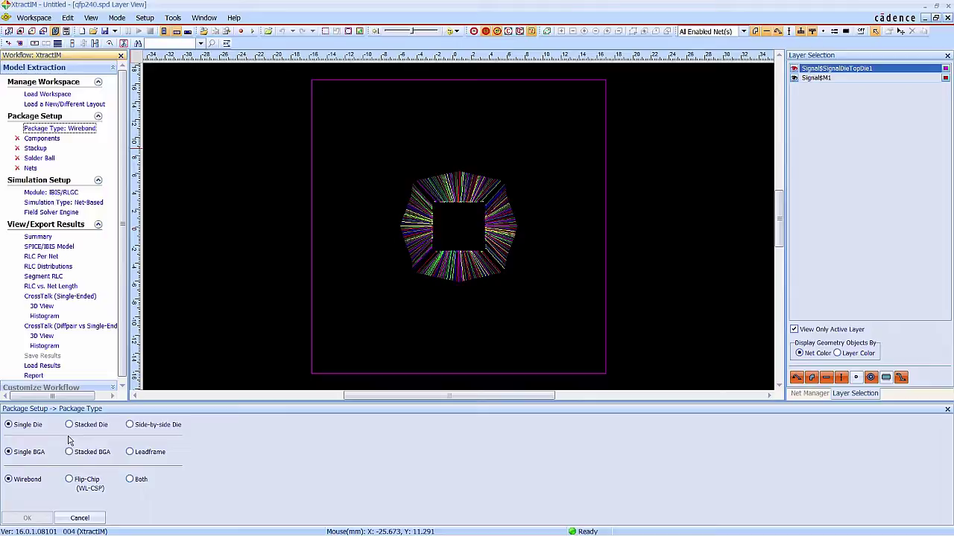
{"action": "left_click", "coordinate": [137, 453]}
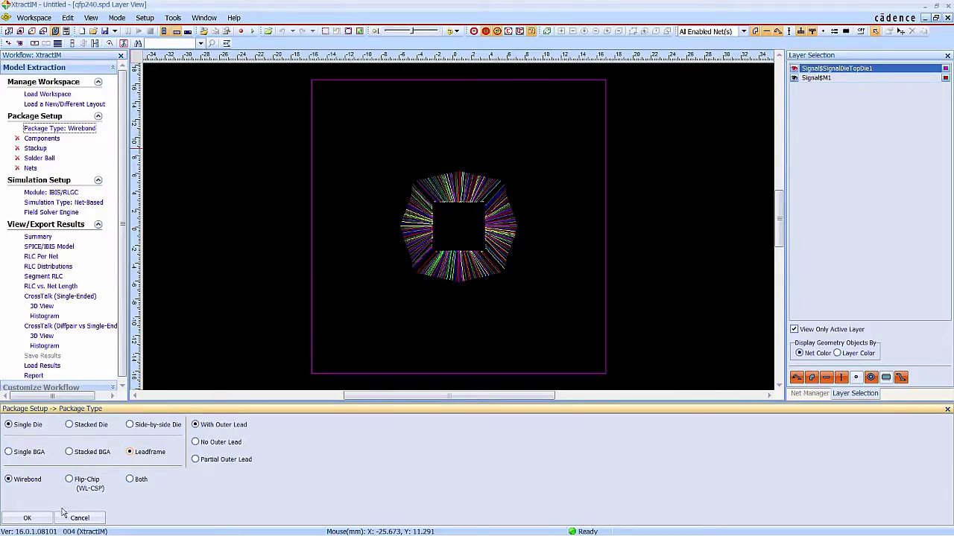
{"action": "left_click", "coordinate": [27, 518]}
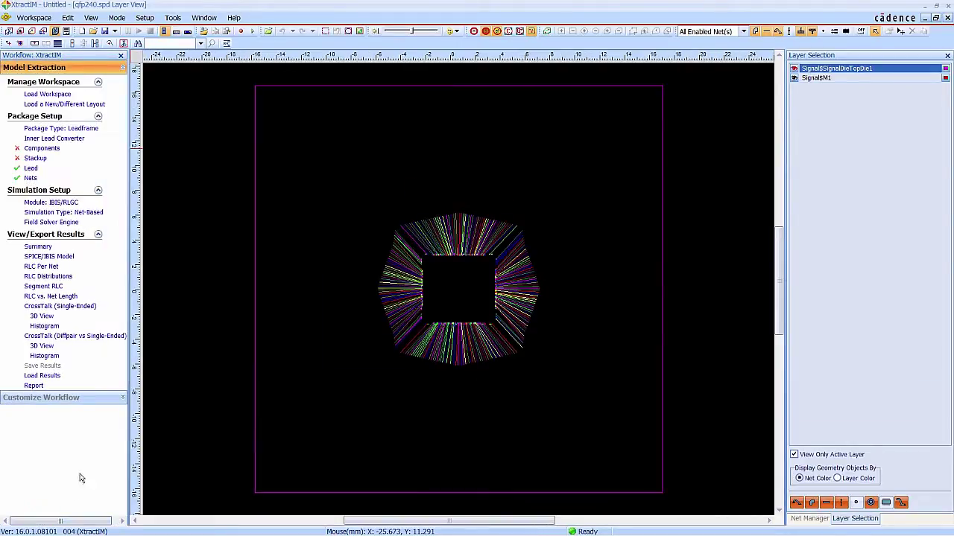
Step: Define Die1 as the die and BGA as the board component
{"action": "left_click", "coordinate": [42, 150]}
{"action": "left_click", "coordinate": [138, 134]}
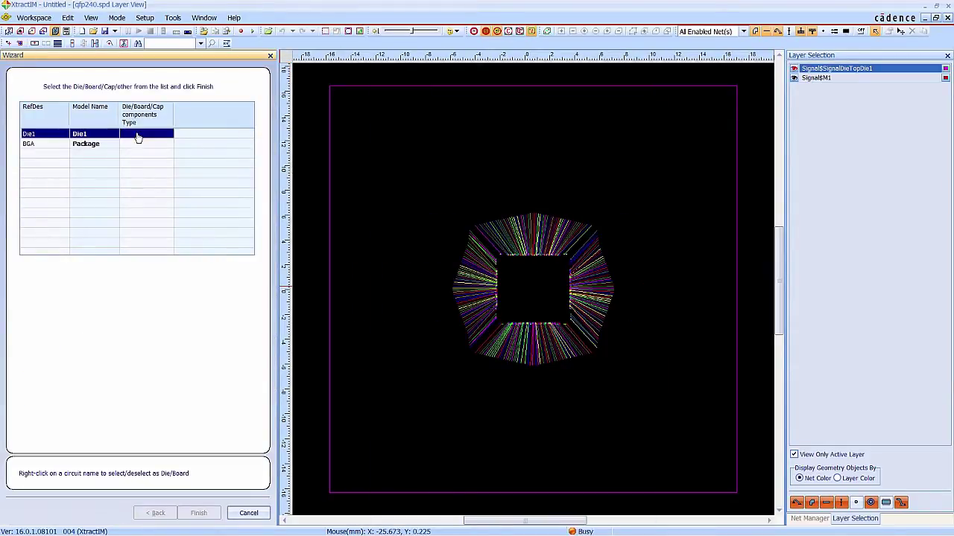
{"action": "right_click", "coordinate": [137, 136]}
{"action": "left_click", "coordinate": [164, 141]}
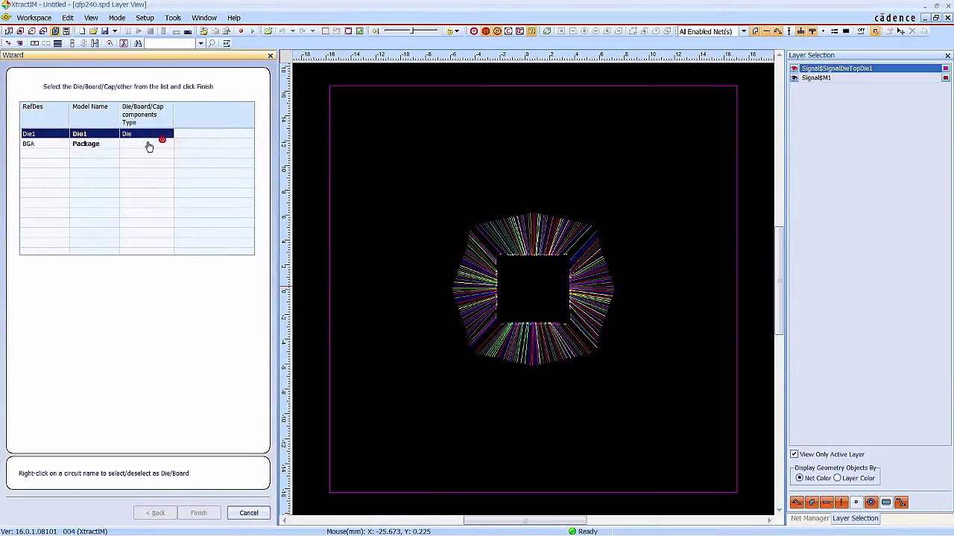
{"action": "left_click", "coordinate": [139, 144]}
{"action": "right_click", "coordinate": [138, 145]}
{"action": "left_click", "coordinate": [172, 176]}
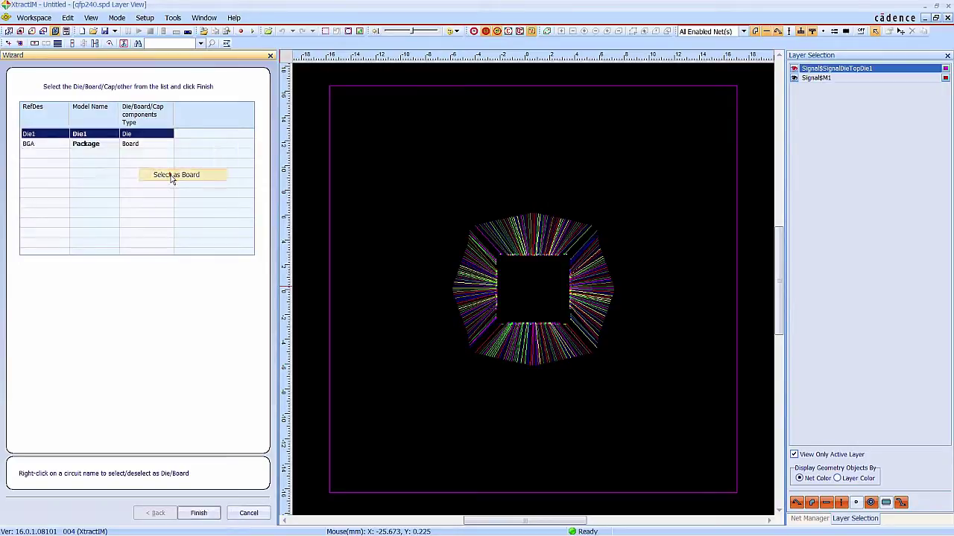
{"action": "left_click", "coordinate": [197, 513]}
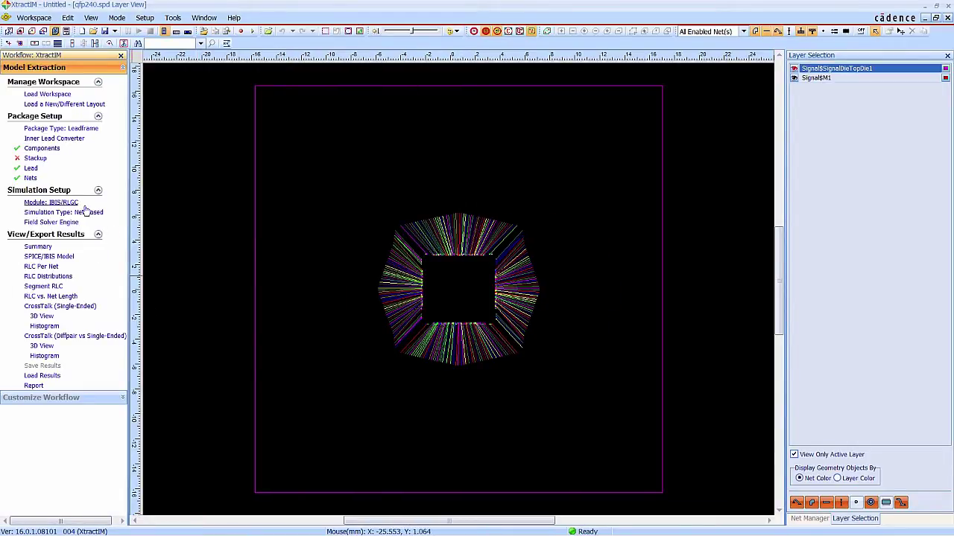
Step: Insert leadframe layers under the Signal$M1 layer in the stackup
{"action": "left_click", "coordinate": [36, 157]}
{"action": "left_click", "coordinate": [41, 142]}
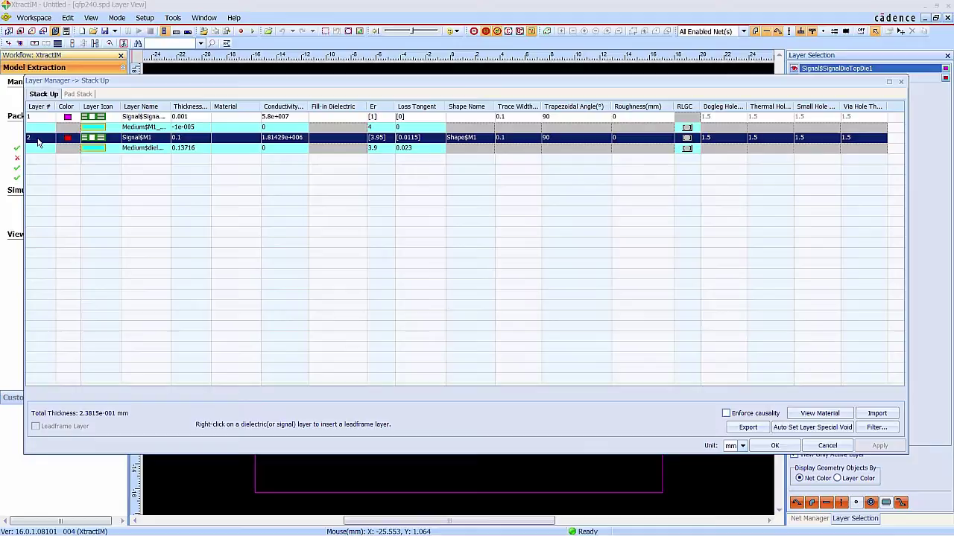
{"action": "right_click", "coordinate": [41, 142]}
{"action": "mouse_move", "coordinate": [82, 159]}
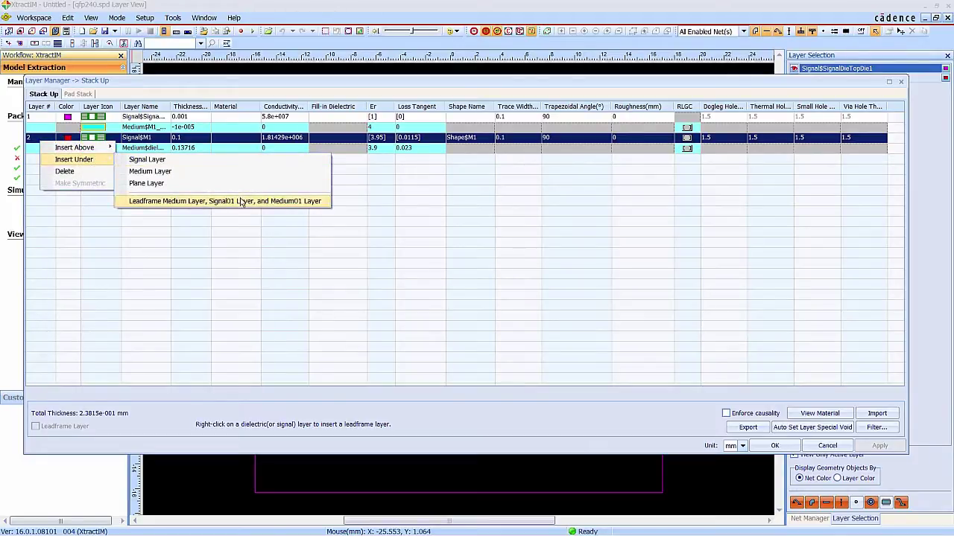
{"action": "left_click", "coordinate": [345, 203]}
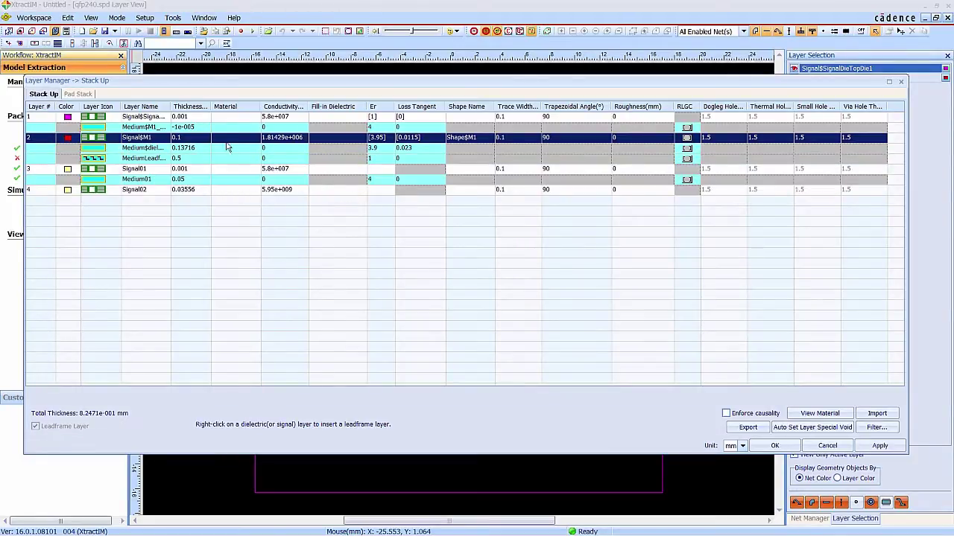
Step: Make the medium under the top die layer and the first dielectric 0.15 mm thick, then apply
{"action": "left_click", "coordinate": [194, 117]}
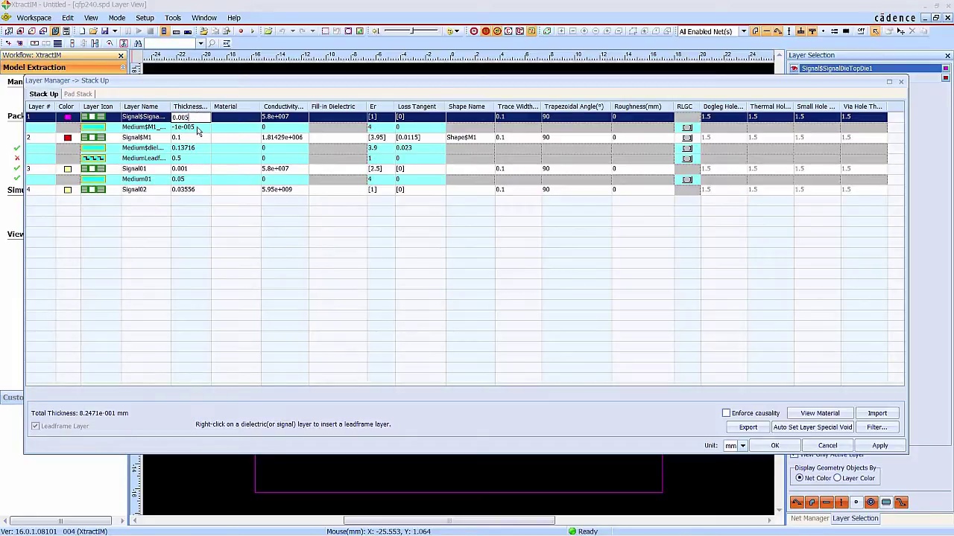
{"action": "left_click", "coordinate": [197, 128]}
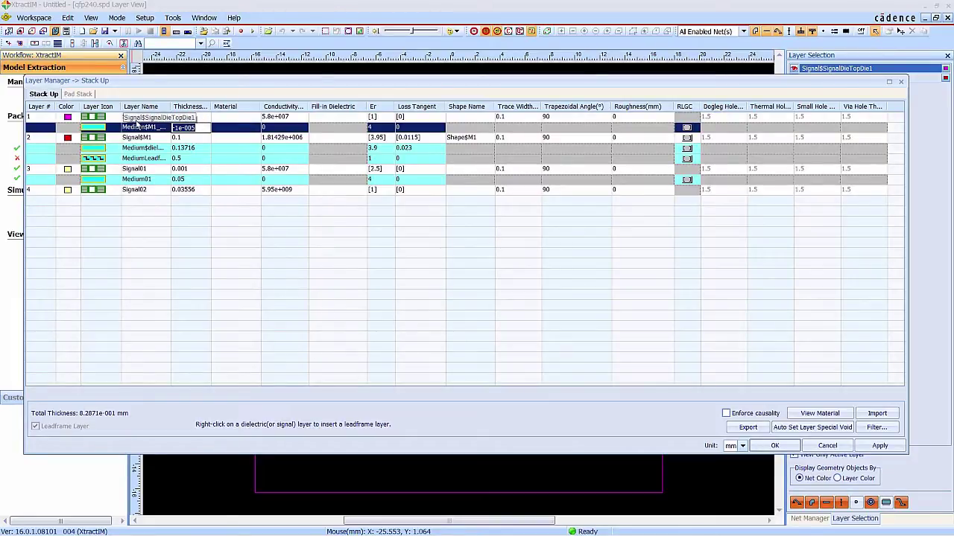
{"action": "type", "text": "0.15"}
{"action": "left_click", "coordinate": [196, 138]}
{"action": "left_click", "coordinate": [197, 148]}
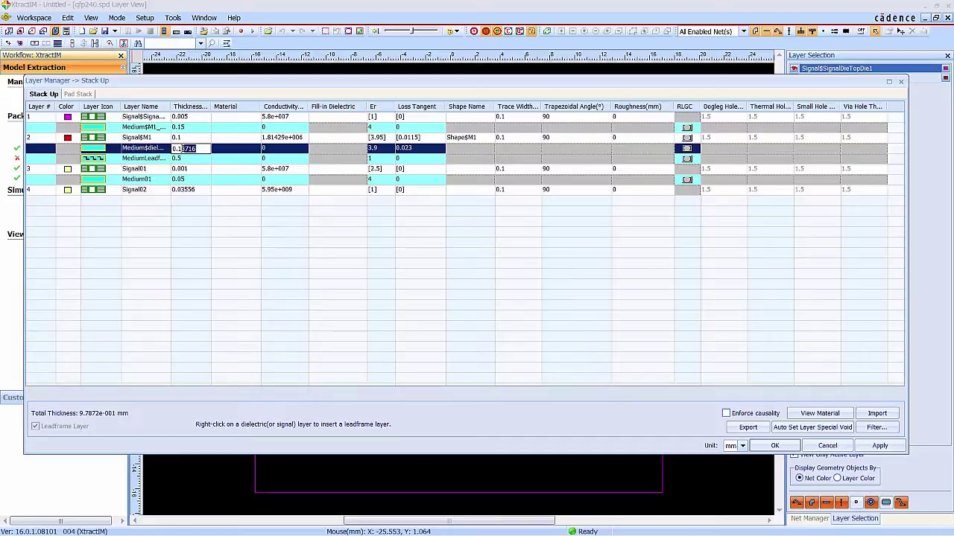
{"action": "type", "text": "5"}
{"action": "left_click", "coordinate": [194, 170]}
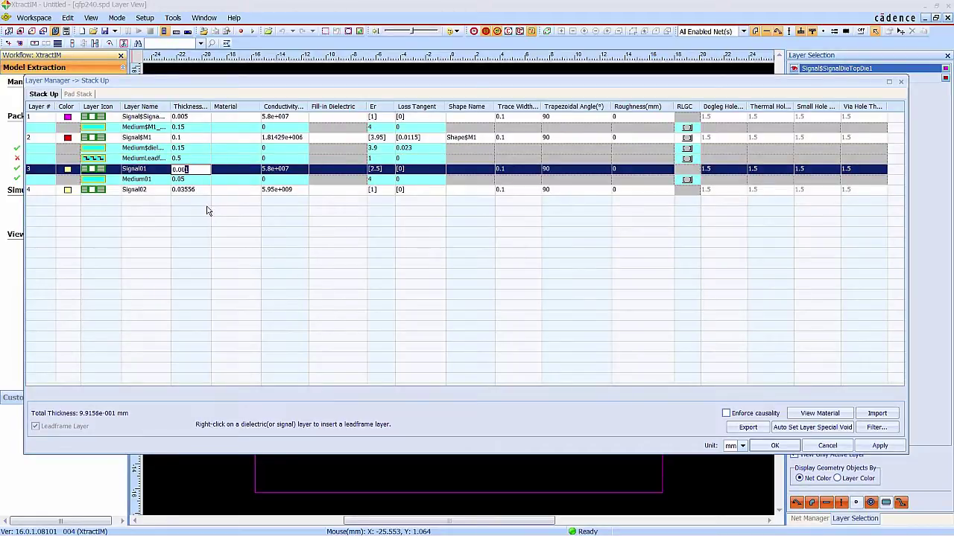
{"action": "left_click", "coordinate": [767, 445]}
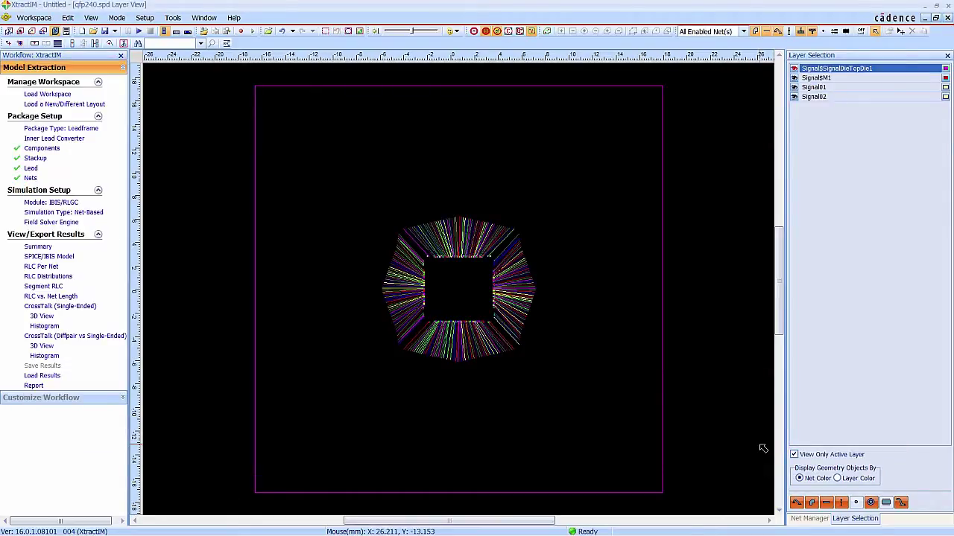
Step: Set the lead thickness T to 0.1 mm and apply the lead geometry
{"action": "left_click", "coordinate": [31, 169]}
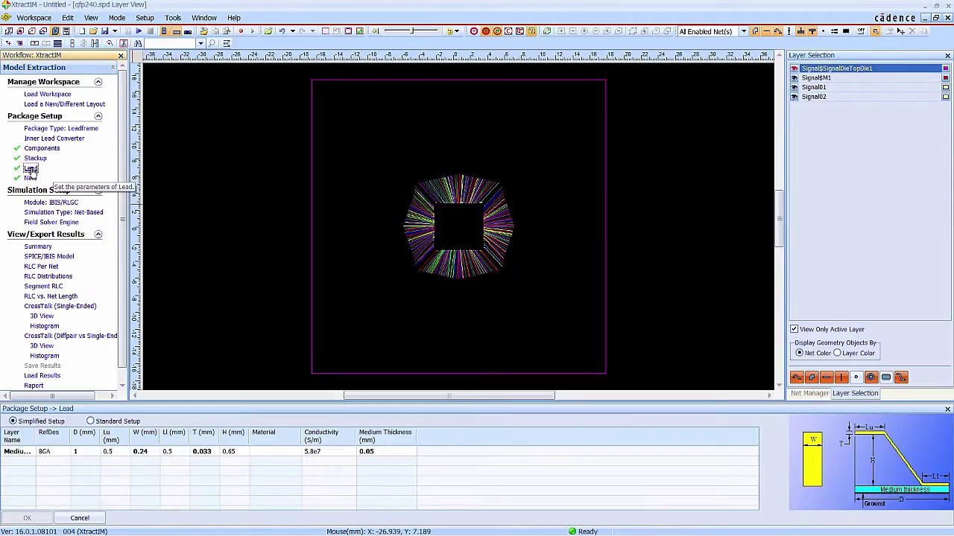
{"action": "left_click", "coordinate": [209, 451]}
{"action": "left_click_drag", "start_coordinate": [212, 452], "coordinate": [200, 451]}
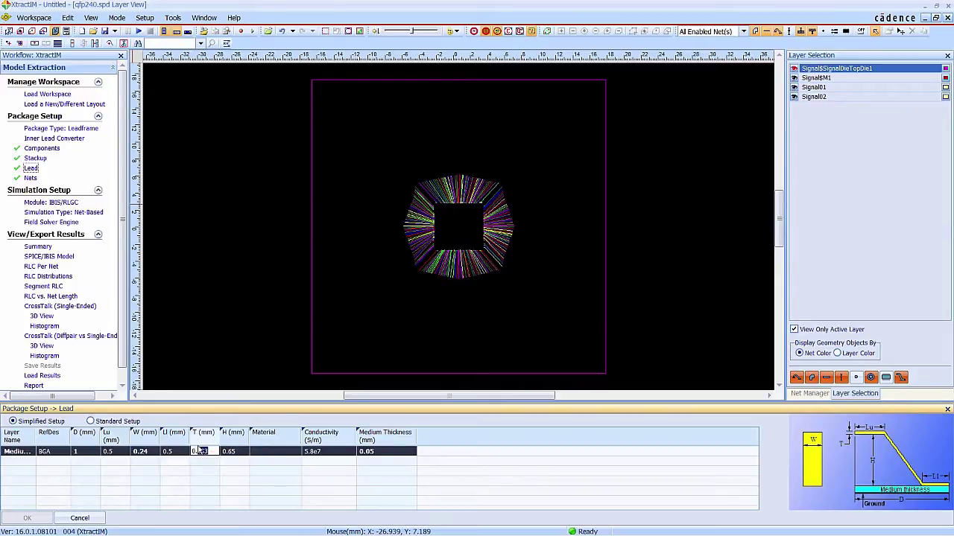
{"action": "type", "text": "1"}
{"action": "left_click", "coordinate": [112, 452]}
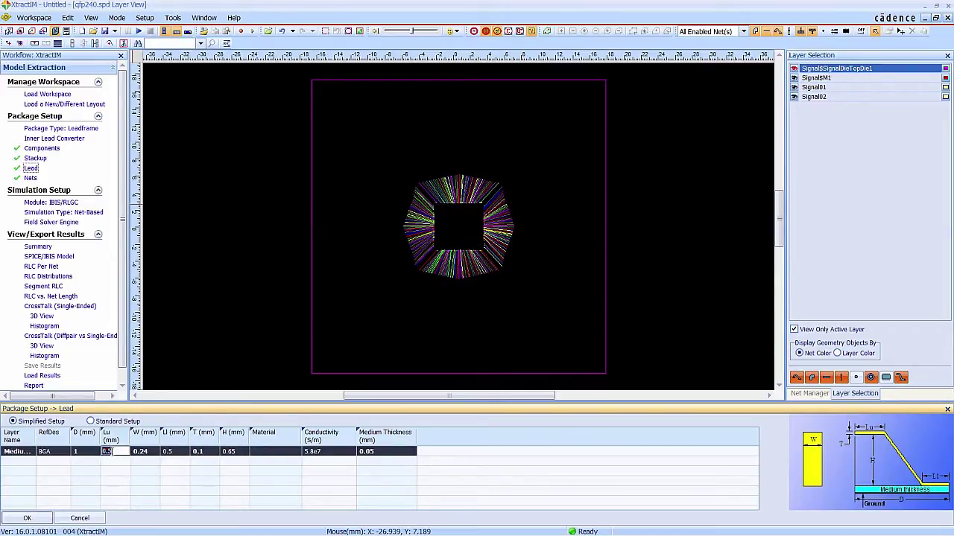
{"action": "left_click", "coordinate": [114, 452]}
{"action": "left_click", "coordinate": [26, 518]}
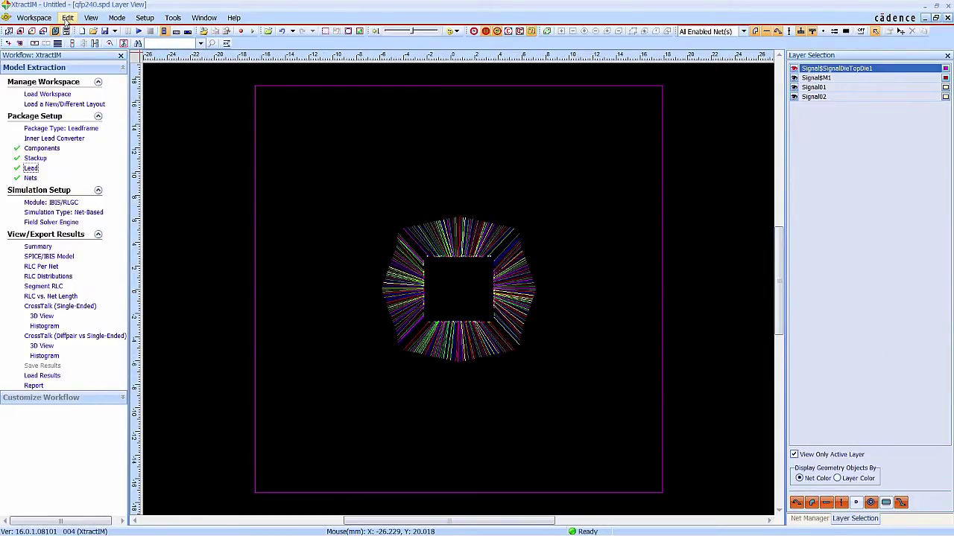
Step: Give the high and low wirebond models a 0.02 mm diameter in the WireBond Model Library
{"action": "left_click", "coordinate": [67, 17]}
{"action": "left_click", "coordinate": [102, 66]}
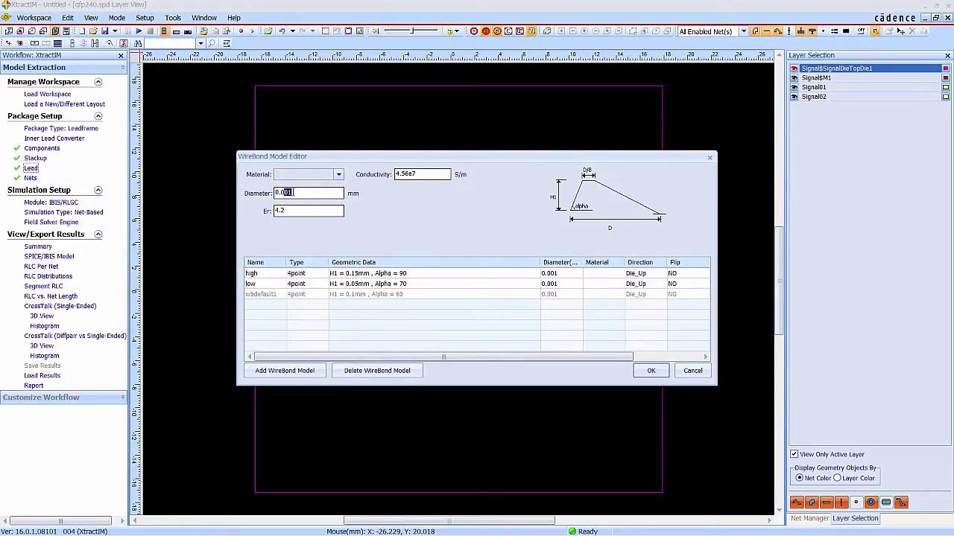
{"action": "left_click_drag", "start_coordinate": [296, 193], "coordinate": [269, 188]}
{"action": "key", "text": "ctrl+c"}
{"action": "left_click", "coordinate": [555, 276]}
{"action": "left_click", "coordinate": [561, 275]}
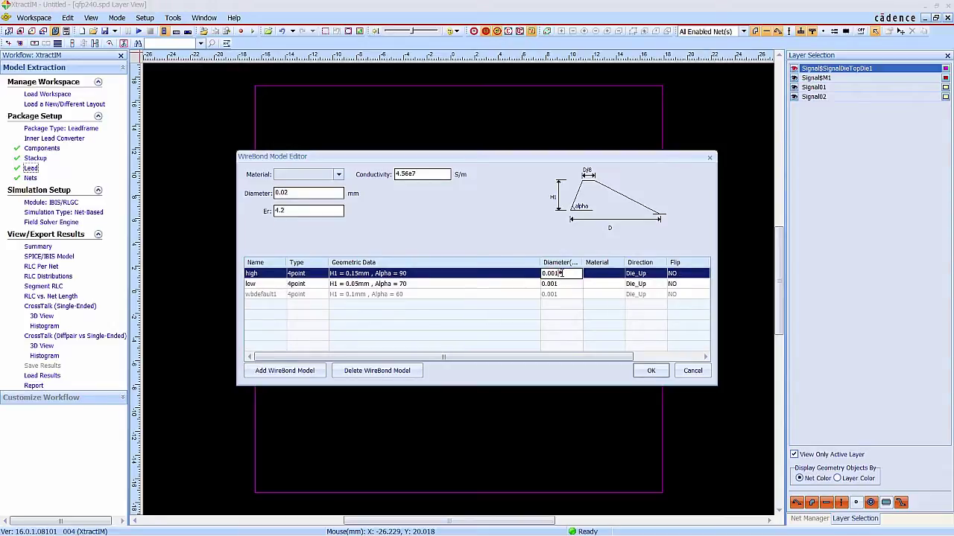
{"action": "key", "text": "ctrl+v"}
{"action": "left_click", "coordinate": [552, 285]}
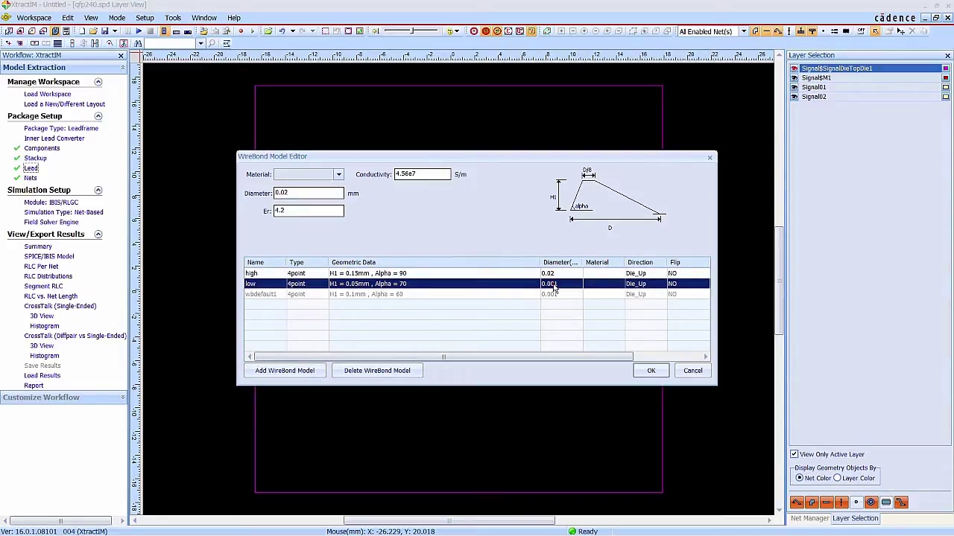
{"action": "left_click", "coordinate": [553, 285]}
{"action": "key", "text": "ctrl+v"}
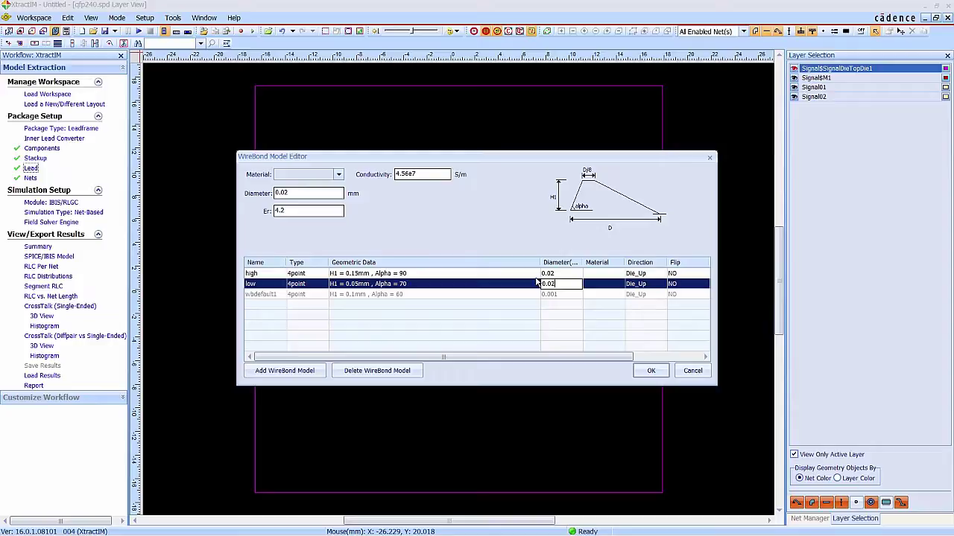
{"action": "left_click", "coordinate": [651, 371]}
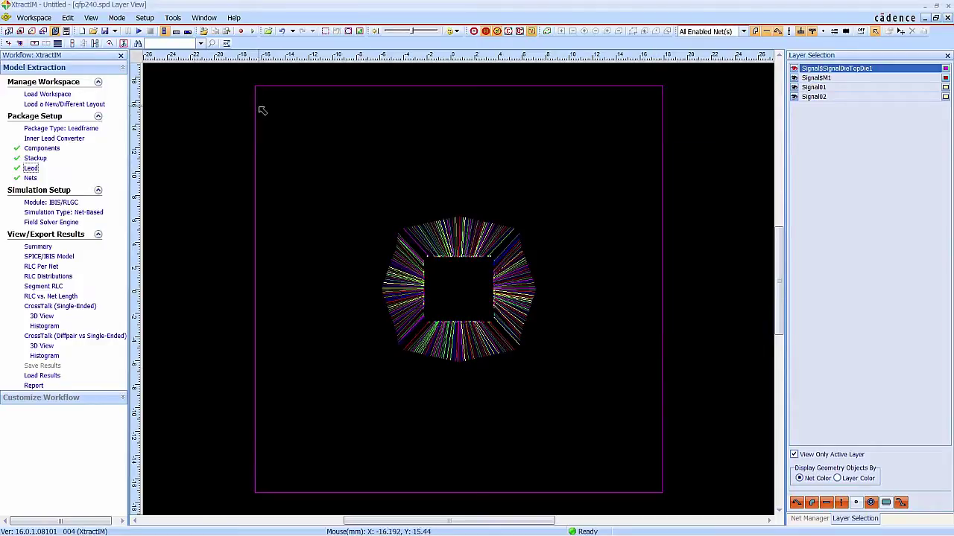
{"action": "left_click", "coordinate": [91, 17]}
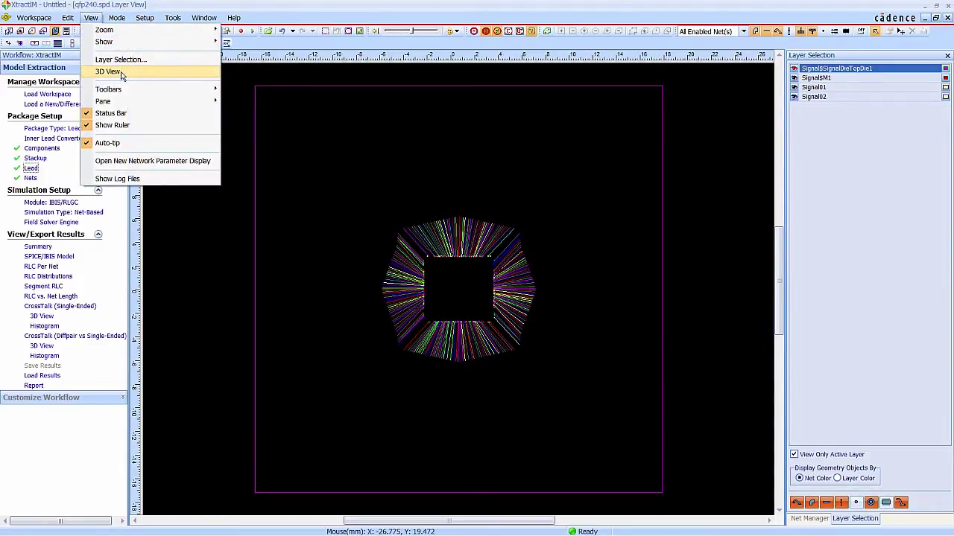
Step: Inspect the package in Full 3D View from a top-down angle, then close it
{"action": "mouse_move", "coordinate": [117, 70]}
{"action": "left_click", "coordinate": [244, 71]}
{"action": "scroll", "coordinate": [538, 411], "scroll_direction": "up", "scroll_amount": 4}
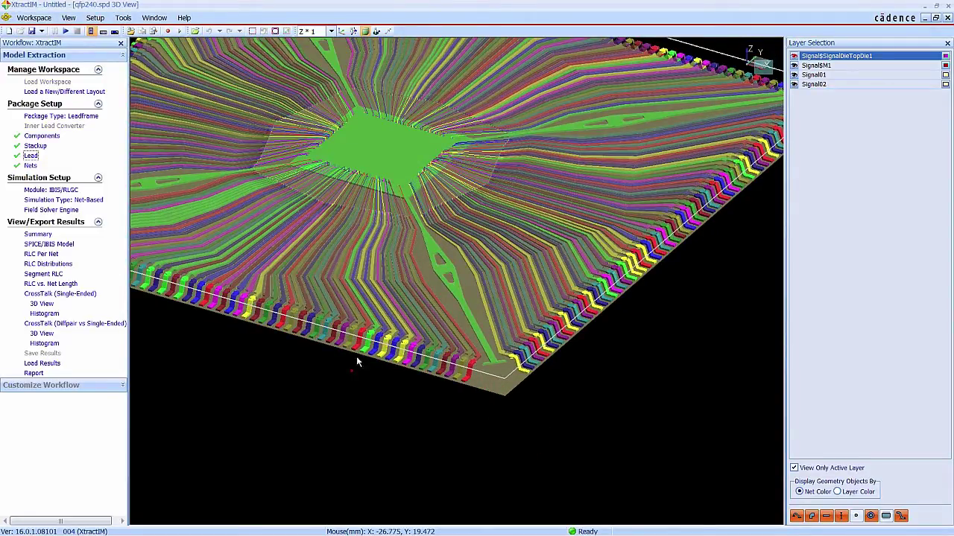
{"action": "mouse_move", "coordinate": [356, 362]}
{"action": "left_mouse_down"}
{"action": "mouse_move", "coordinate": [363, 345]}
{"action": "mouse_move", "coordinate": [374, 357]}
{"action": "left_mouse_up"}
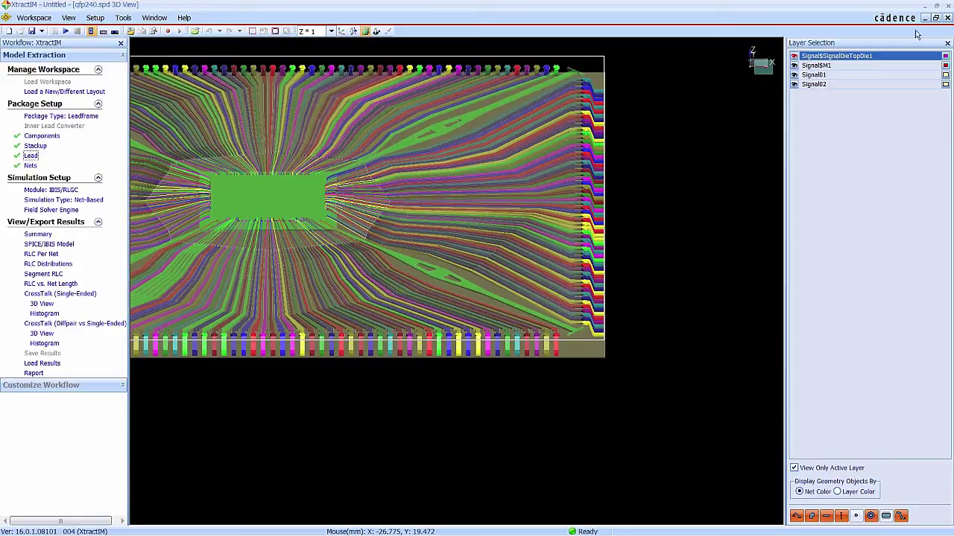
{"action": "left_click", "coordinate": [946, 18]}
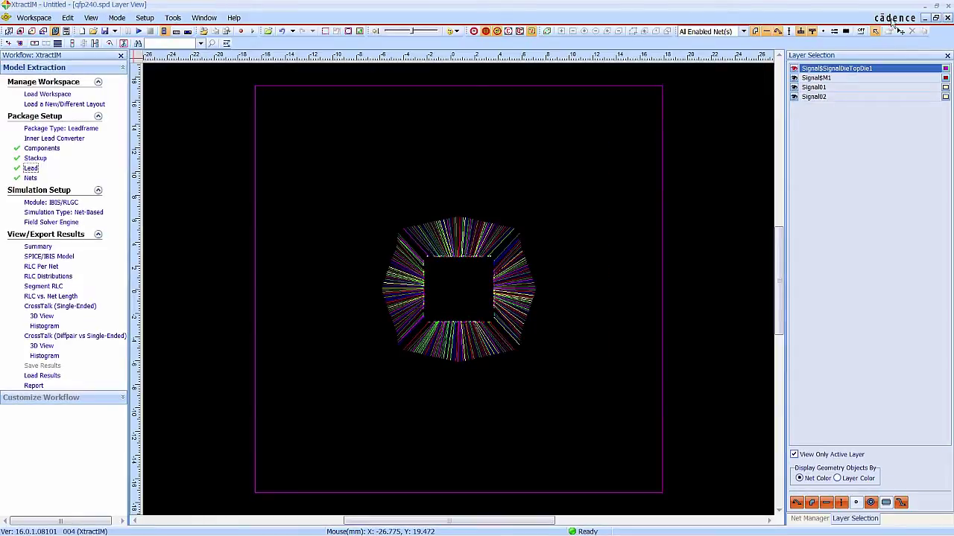
Step: Save the workspace as qfp240, confirming the saving options
{"action": "left_click", "coordinate": [105, 31]}
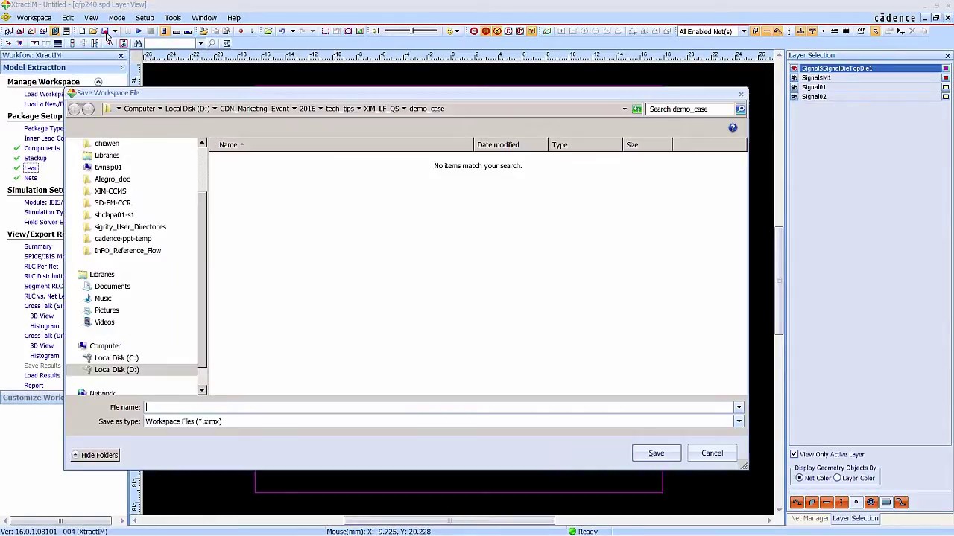
{"action": "type", "text": "qfp240"}
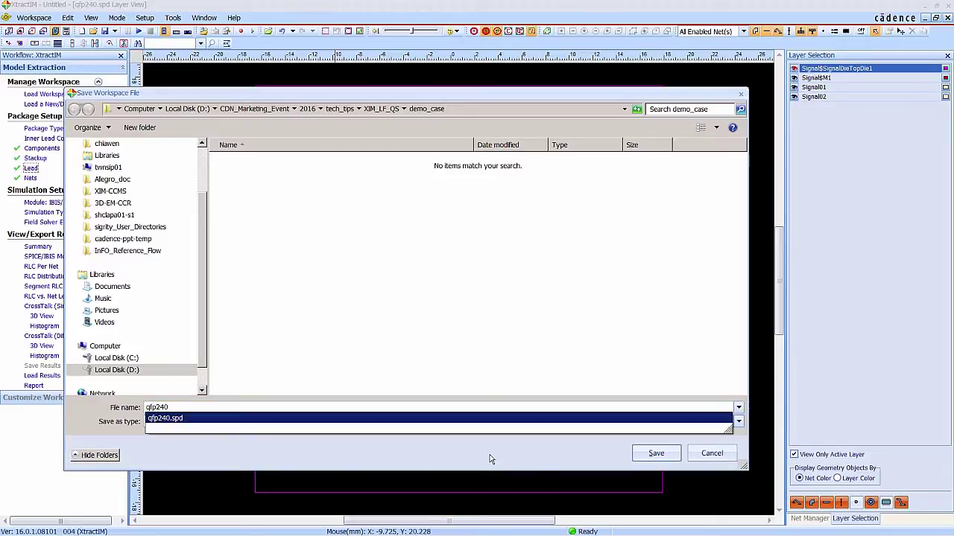
{"action": "left_click", "coordinate": [643, 454]}
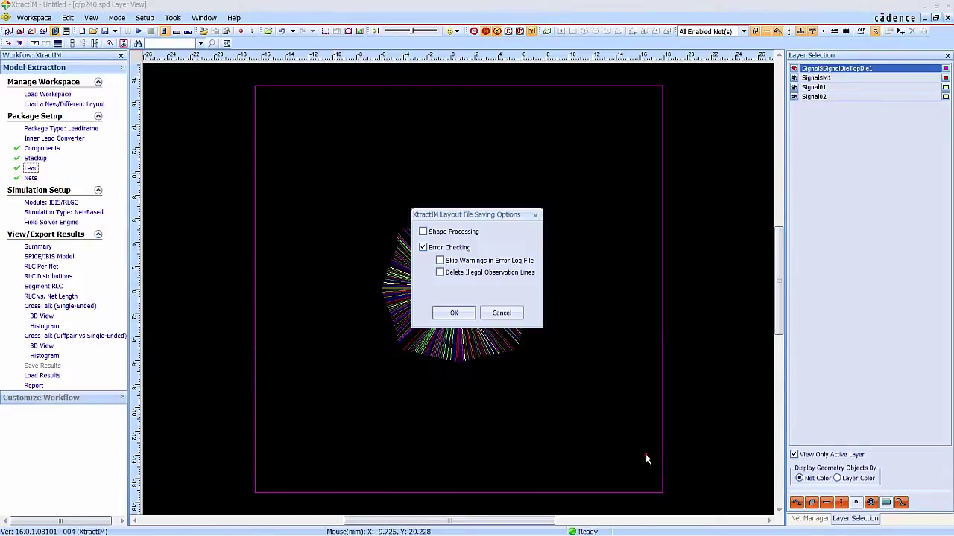
{"action": "left_click", "coordinate": [453, 313]}
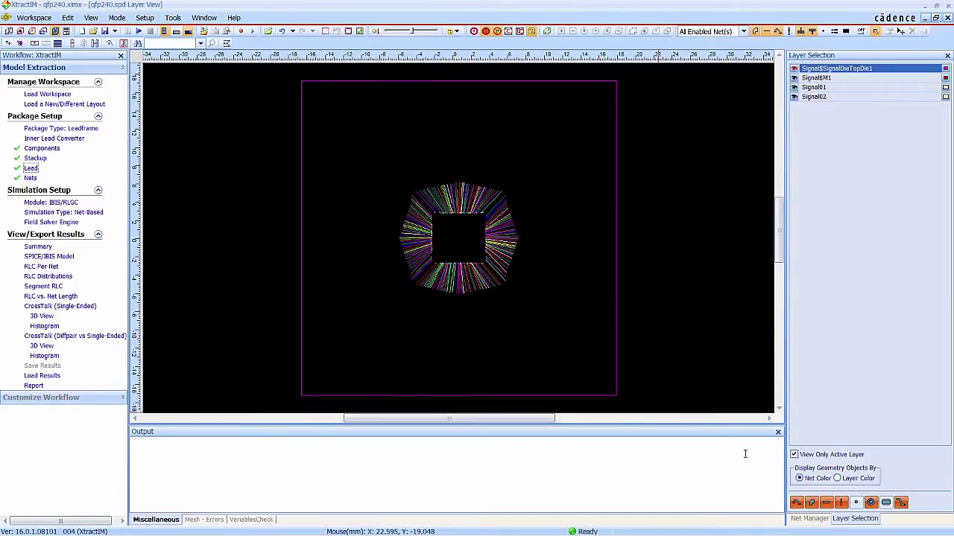
Step: Show only nets net0 through net14 and display the Signal$M1 layer
{"action": "left_click", "coordinate": [820, 519]}
{"action": "left_click", "coordinate": [846, 202]}
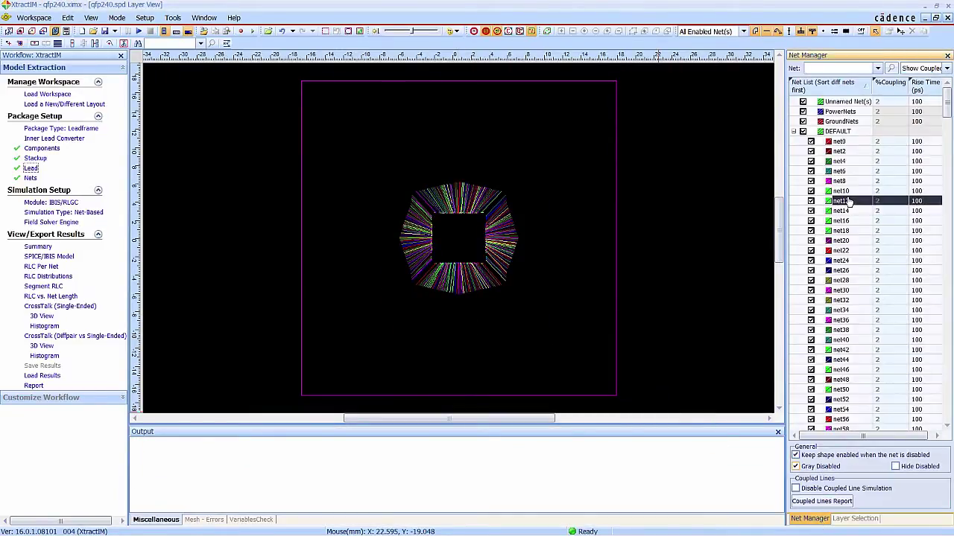
{"action": "right_click", "coordinate": [852, 201]}
{"action": "left_click", "coordinate": [877, 240]}
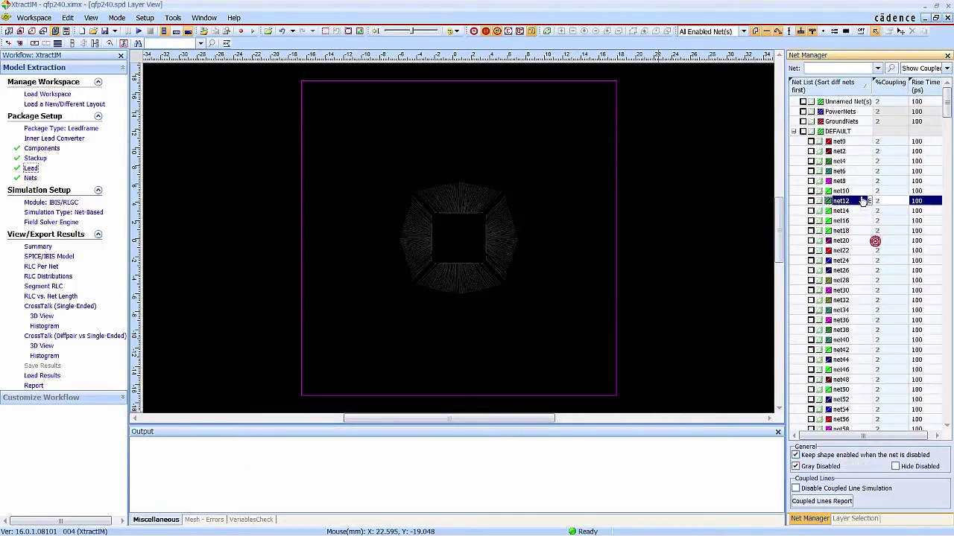
{"action": "left_click", "coordinate": [843, 144]}
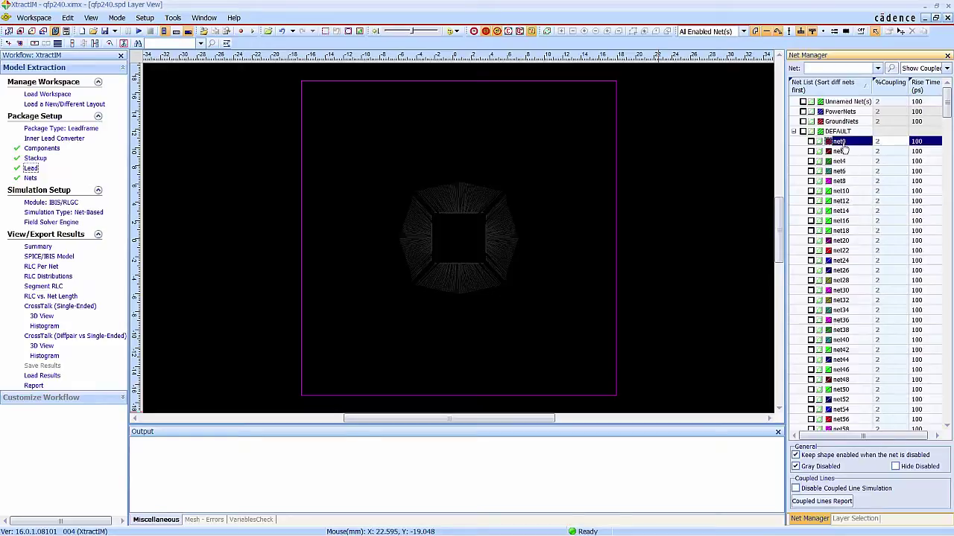
{"action": "left_click", "coordinate": [847, 211], "text": "shift"}
{"action": "left_click", "coordinate": [811, 211]}
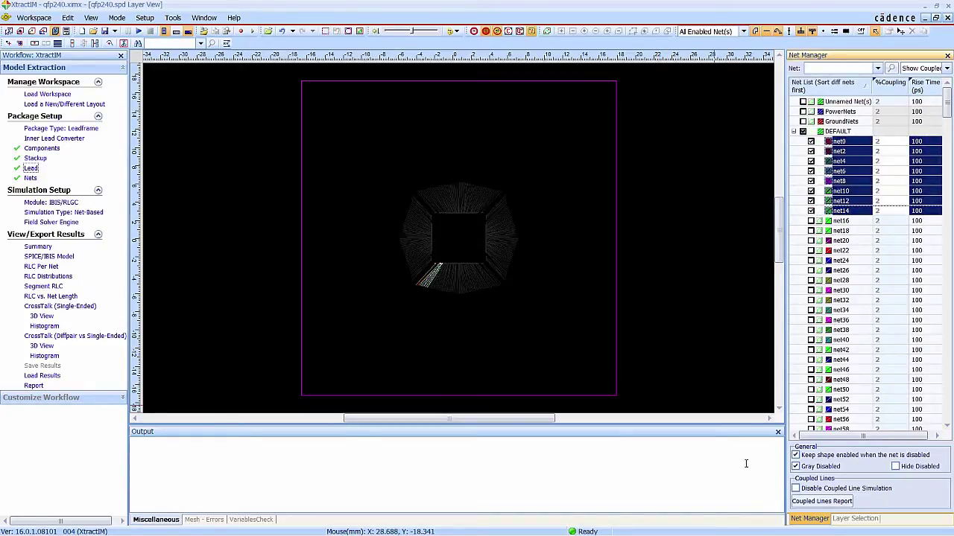
{"action": "left_click", "coordinate": [855, 518]}
{"action": "left_click", "coordinate": [818, 78]}
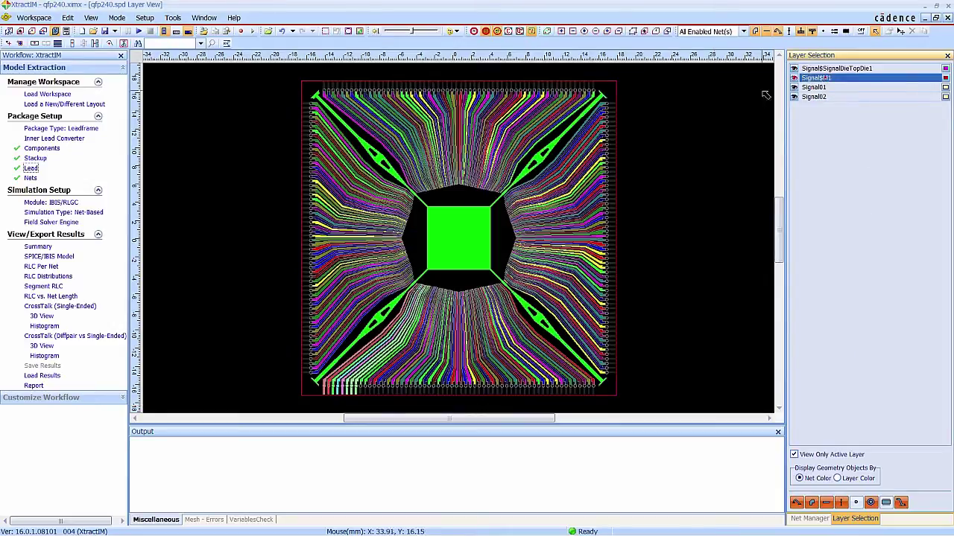
{"action": "left_click", "coordinate": [809, 519]}
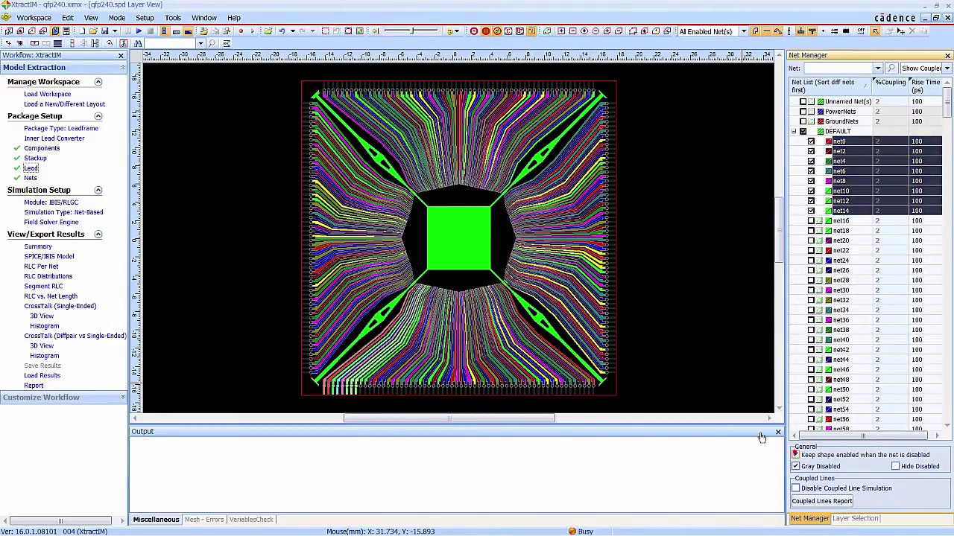
Step: Set Polygon248's net to _Floating_Plane_net and save the layout file
{"action": "right_click", "coordinate": [457, 237]}
{"action": "left_click", "coordinate": [464, 241]}
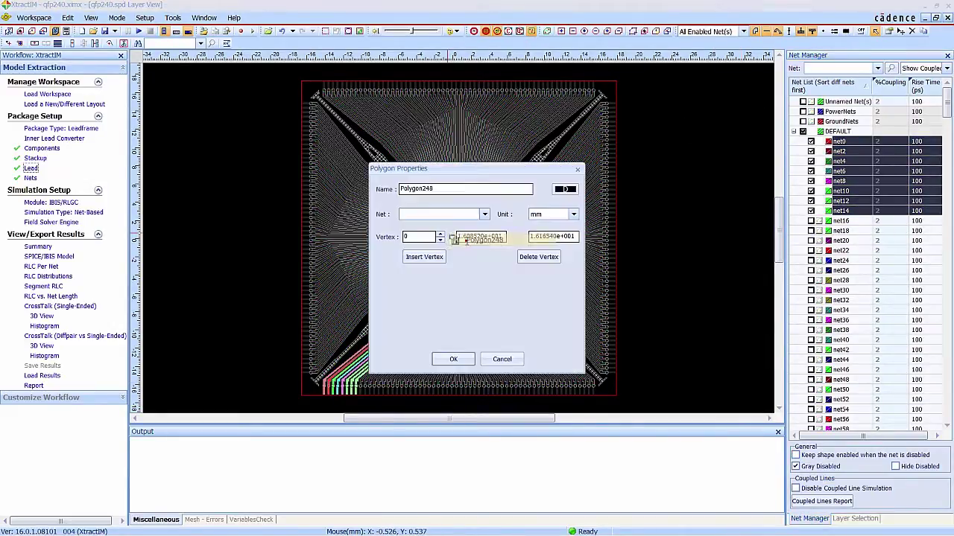
{"action": "left_click", "coordinate": [484, 214]}
{"action": "left_click", "coordinate": [469, 222]}
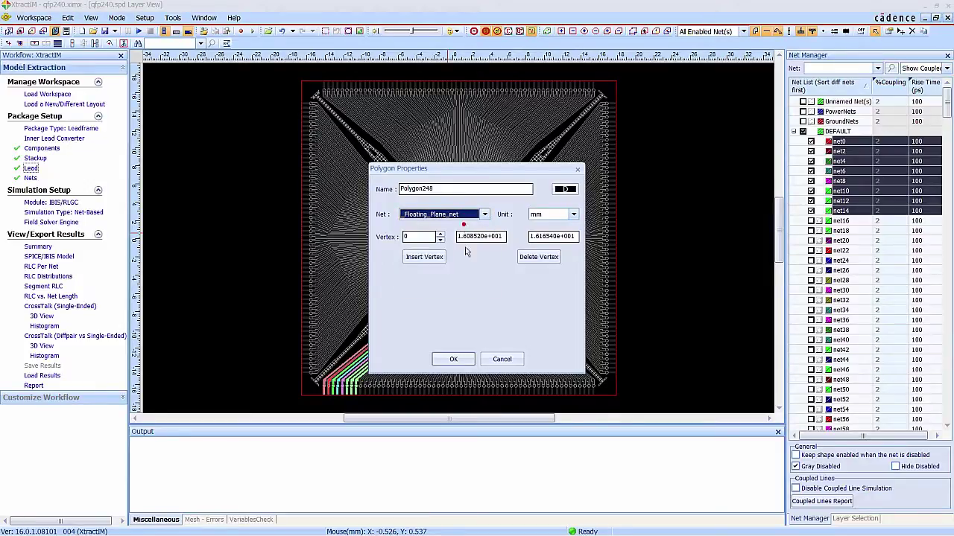
{"action": "left_click", "coordinate": [452, 360]}
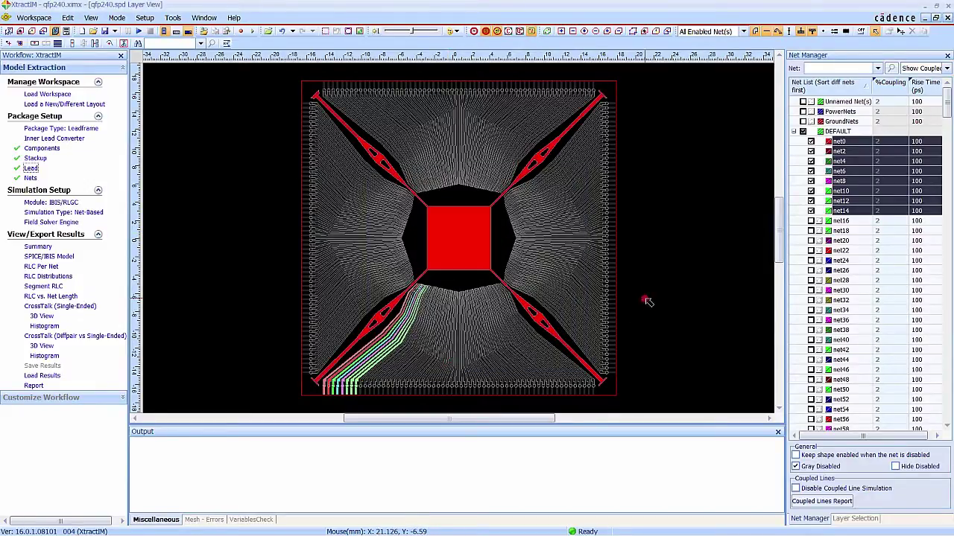
{"action": "left_click", "coordinate": [105, 32]}
{"action": "left_click", "coordinate": [453, 314]}
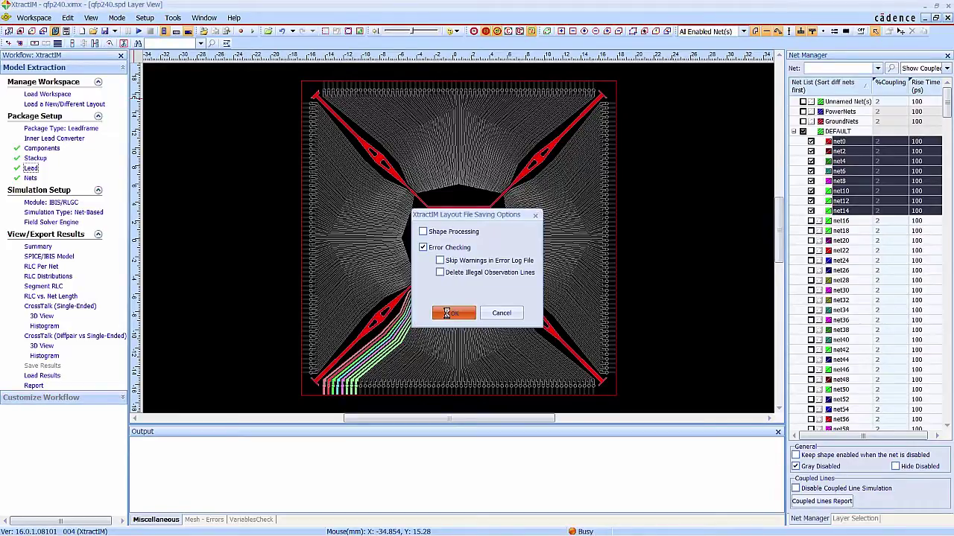
Step: Replace Hybrid with the 3D-EM solver in quasi-static RL mode, then start the simulation
{"action": "left_click", "coordinate": [64, 222]}
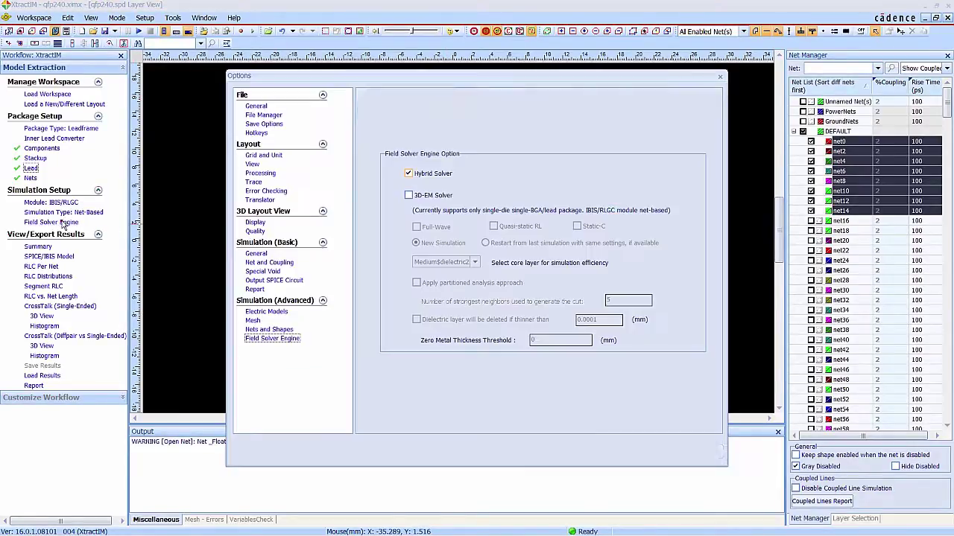
{"action": "left_click", "coordinate": [408, 195]}
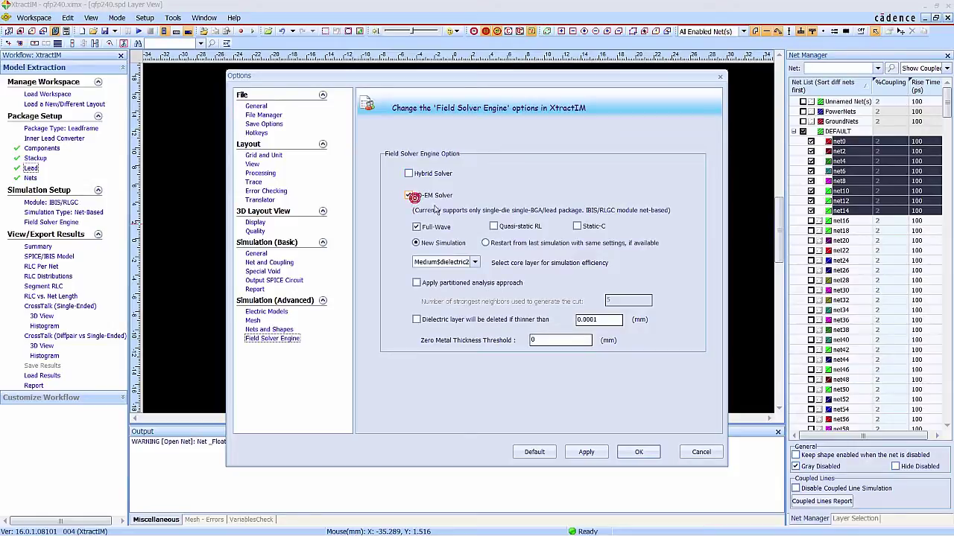
{"action": "left_click", "coordinate": [494, 227]}
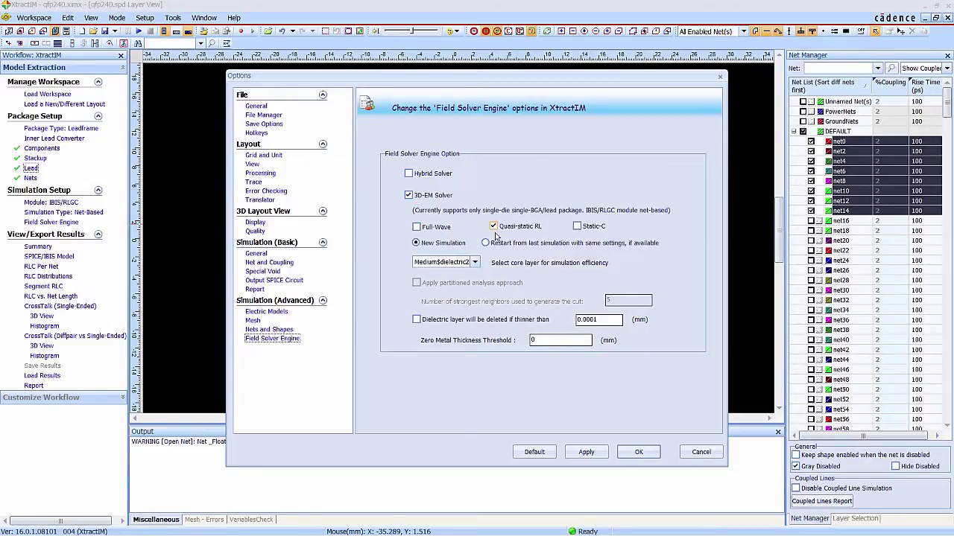
{"action": "left_click", "coordinate": [640, 454]}
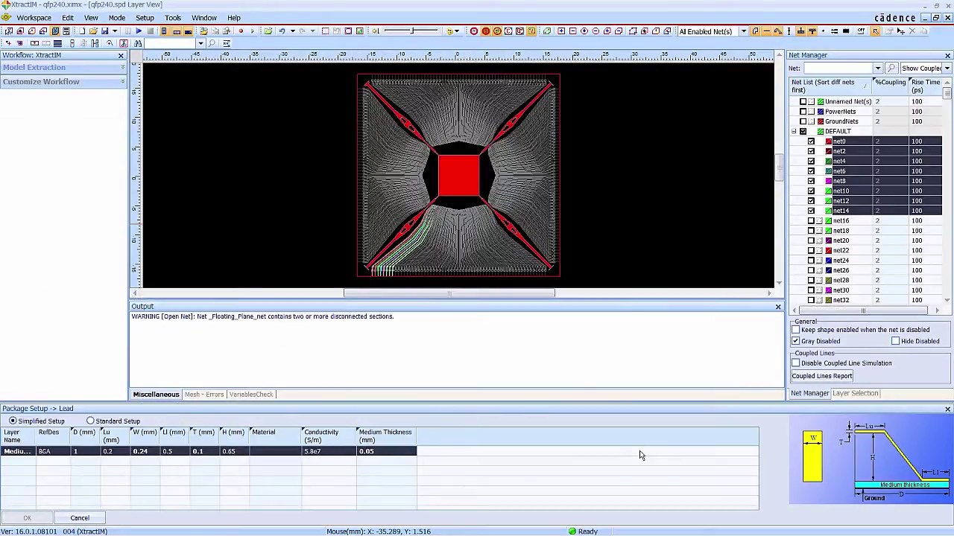
{"action": "left_click", "coordinate": [80, 517]}
{"action": "left_click", "coordinate": [139, 32]}
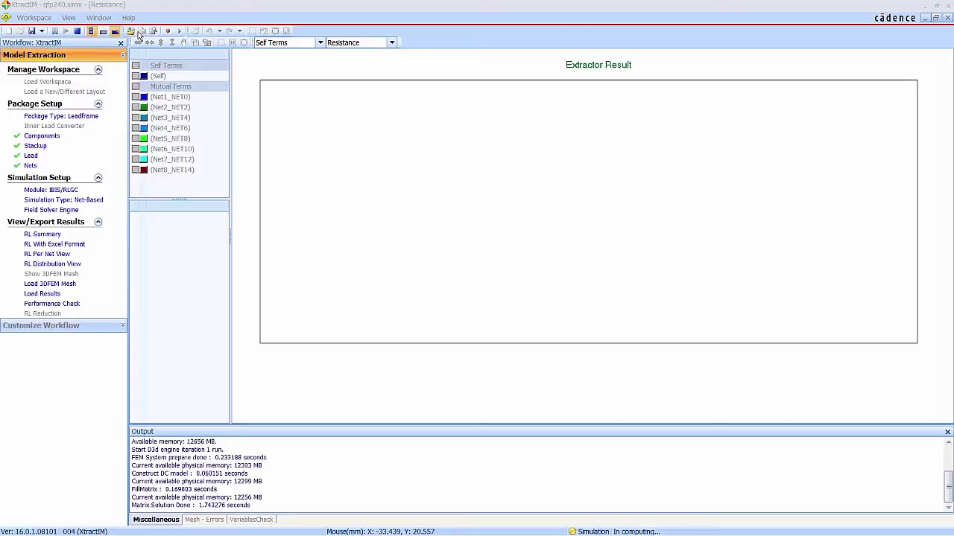
Step: In Performance Check, plot peak memory per pass, then the deltaS convergence again
{"action": "left_click", "coordinate": [64, 305]}
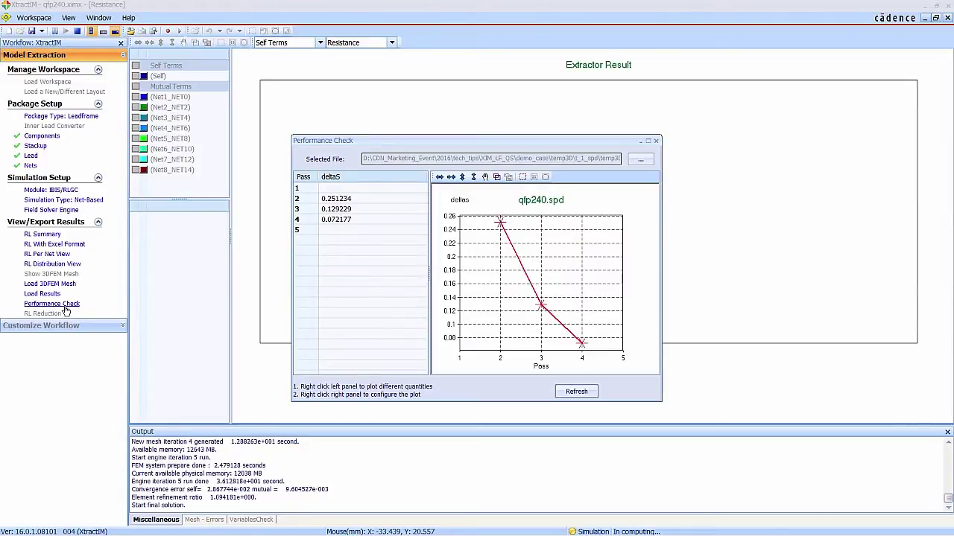
{"action": "right_click", "coordinate": [372, 247]}
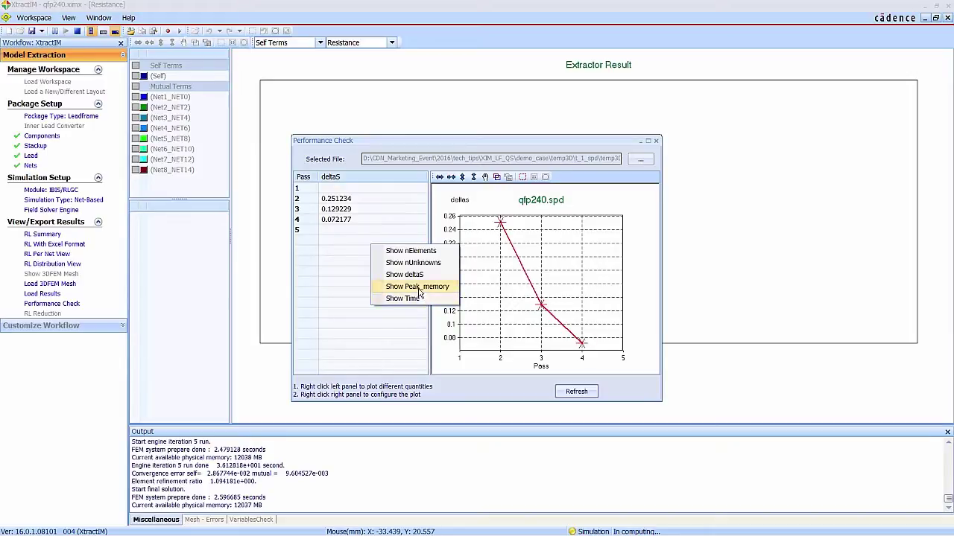
{"action": "left_click", "coordinate": [418, 287]}
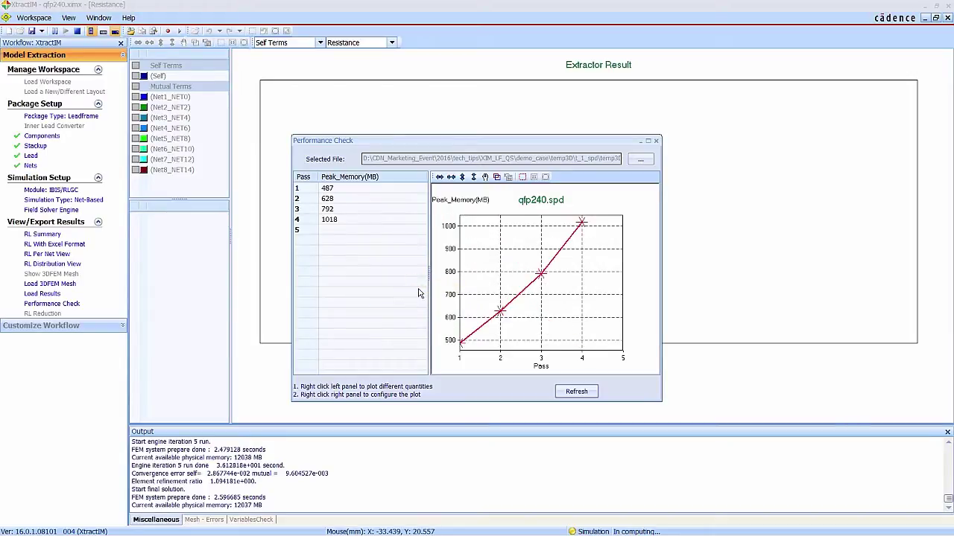
{"action": "right_click", "coordinate": [358, 272]}
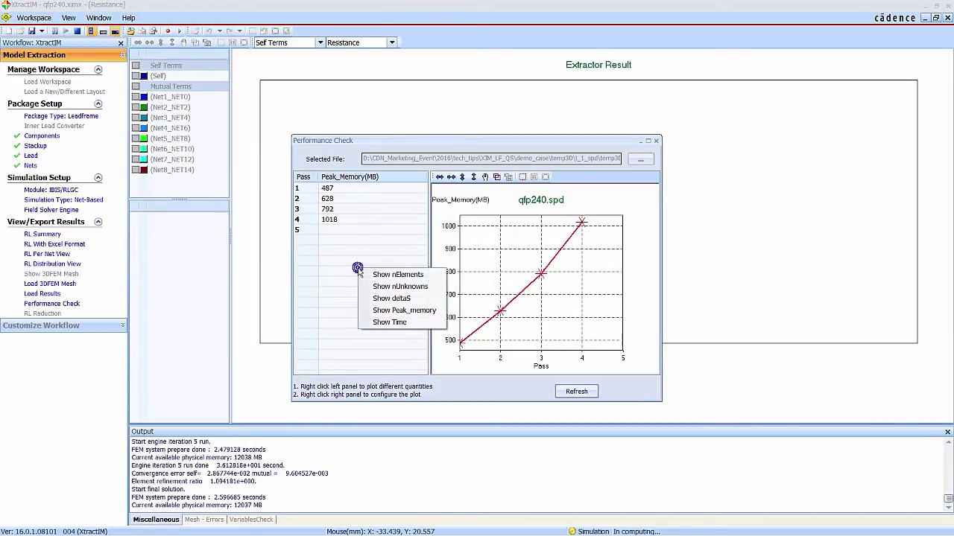
{"action": "left_click", "coordinate": [384, 298]}
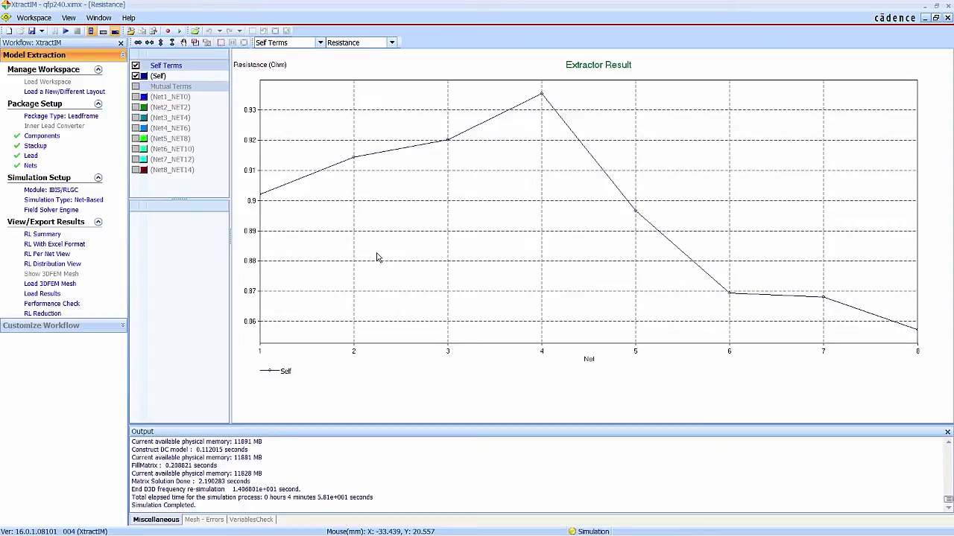
Step: Switch the result chart to self inductance per net
{"action": "left_click", "coordinate": [350, 290]}
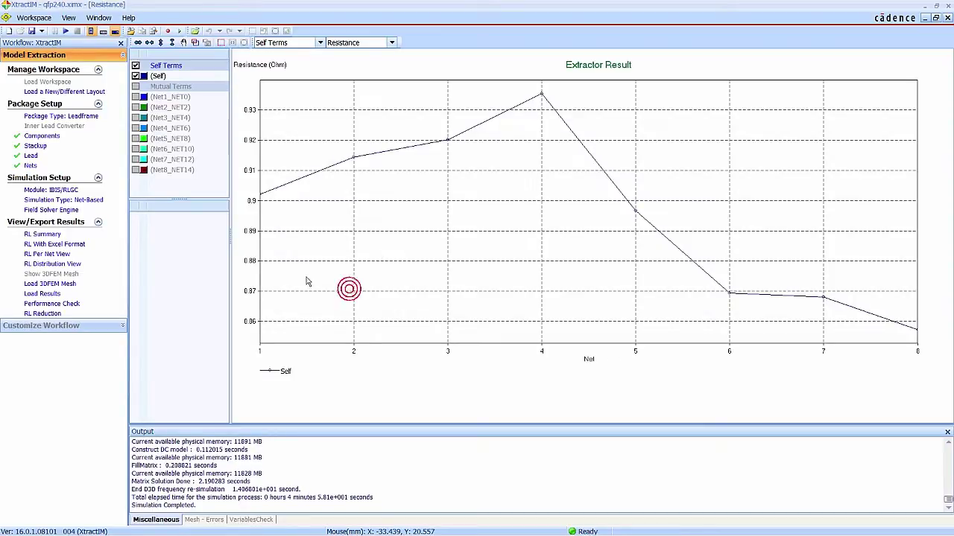
{"action": "left_click", "coordinate": [392, 44]}
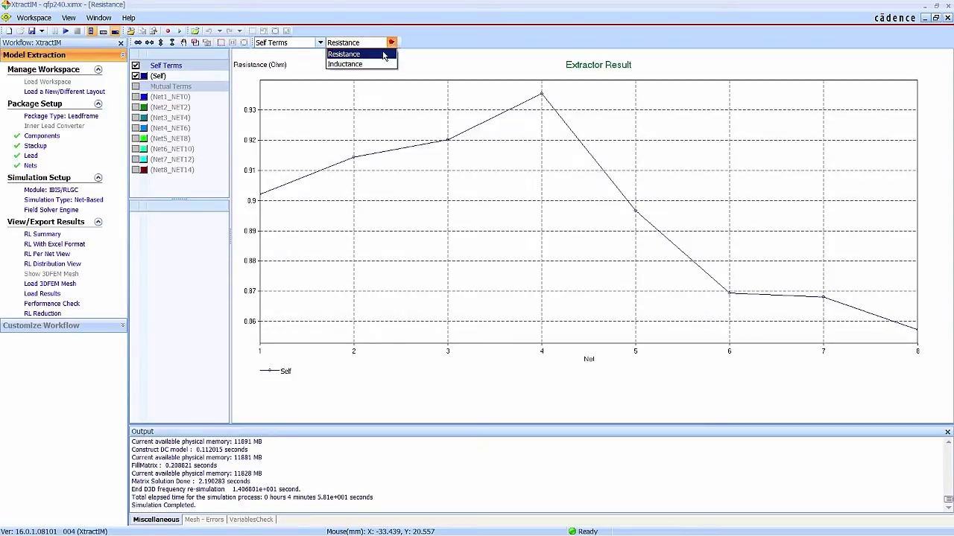
{"action": "left_click", "coordinate": [372, 64]}
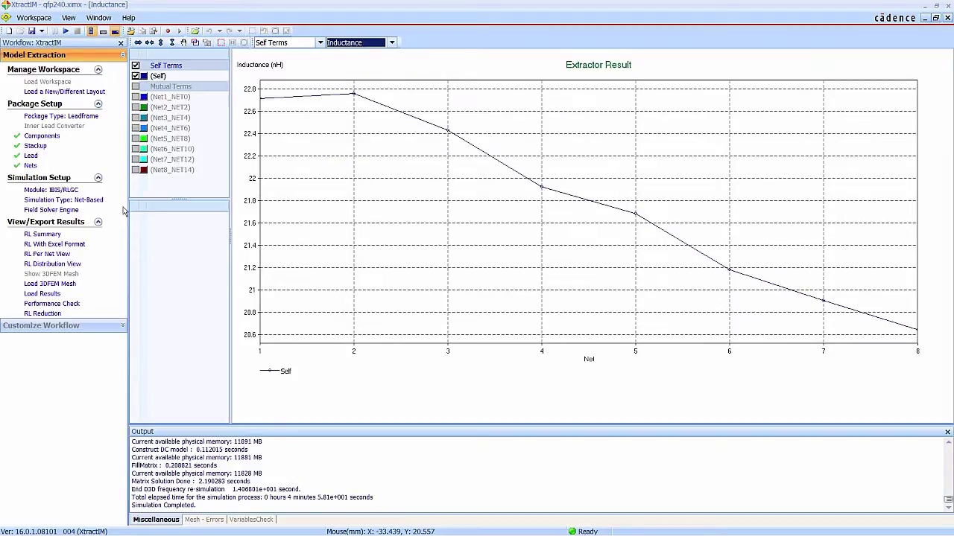
Step: Browse the RL summary for NET2, NET6, NET14 and the per-net R/L table rows
{"action": "left_click", "coordinate": [43, 234]}
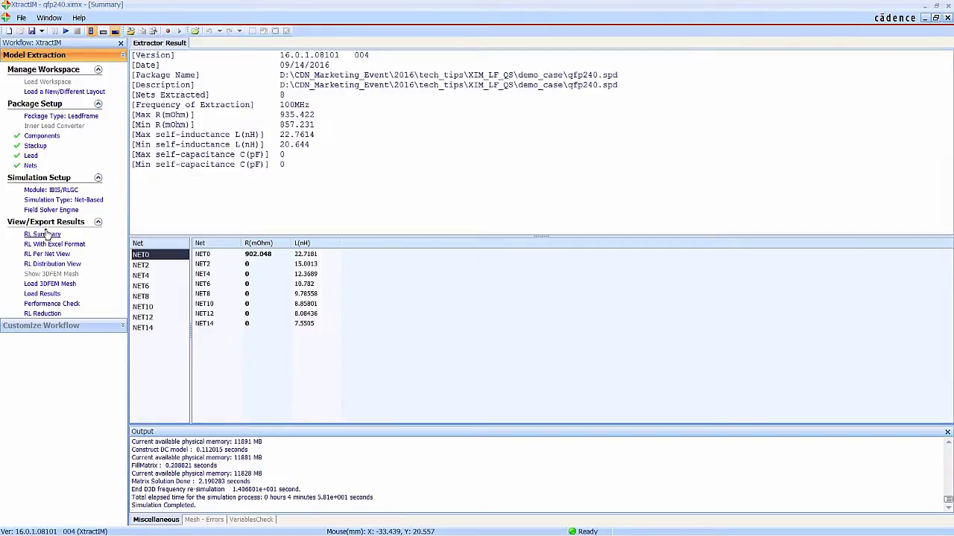
{"action": "left_click", "coordinate": [146, 266]}
{"action": "left_click", "coordinate": [147, 286]}
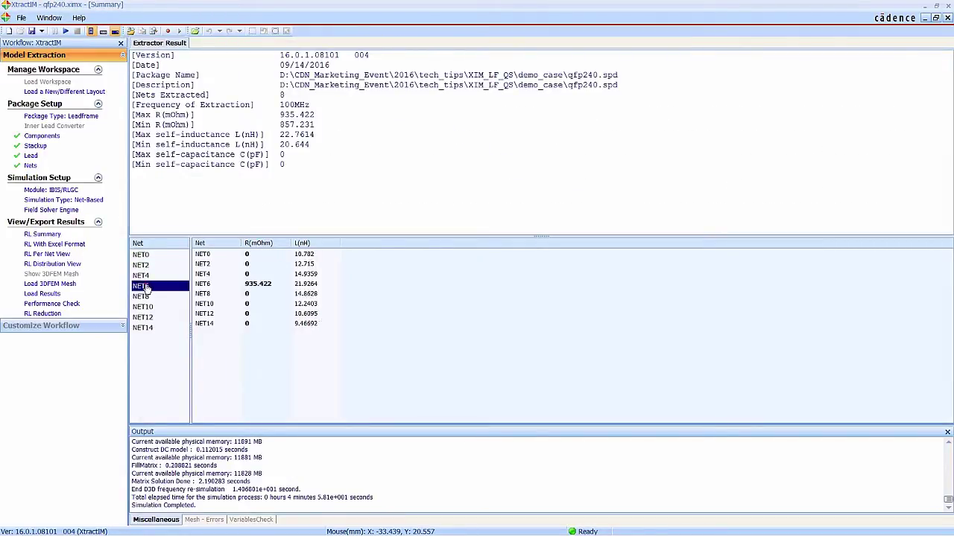
{"action": "left_click", "coordinate": [155, 330]}
{"action": "left_click", "coordinate": [51, 246]}
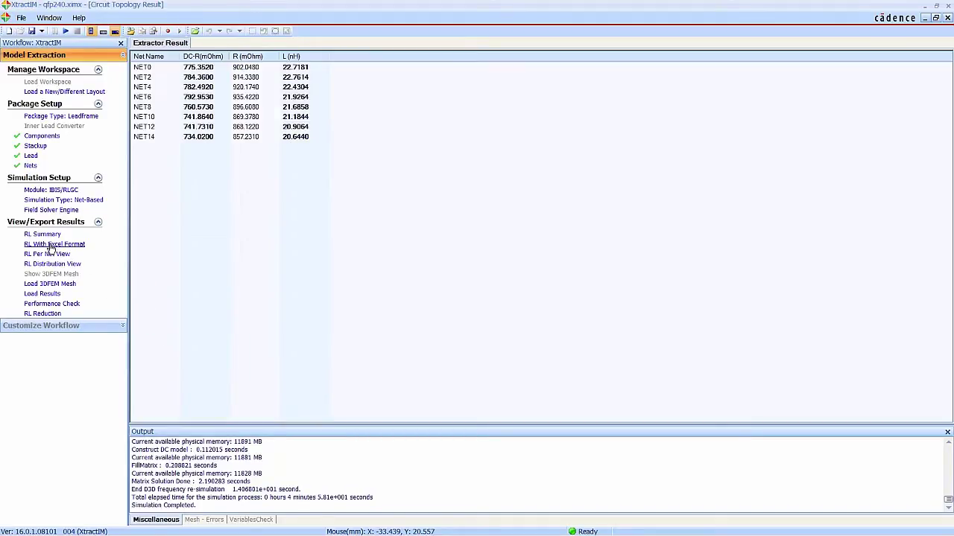
{"action": "left_click", "coordinate": [220, 77]}
{"action": "left_click", "coordinate": [202, 129]}
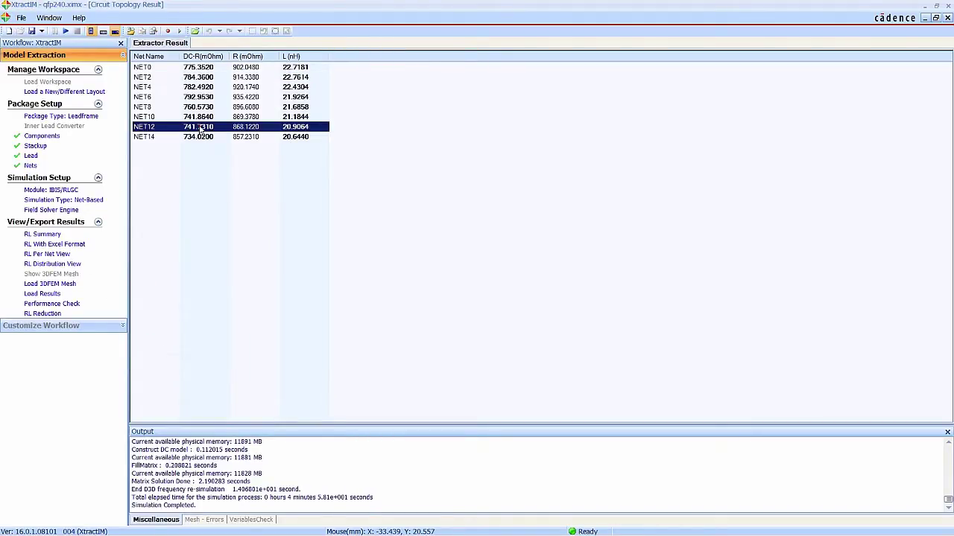
Step: Reduce the RL results with NET0, NET4, NET8 and NET12 as Reference nets
{"action": "left_click", "coordinate": [52, 314]}
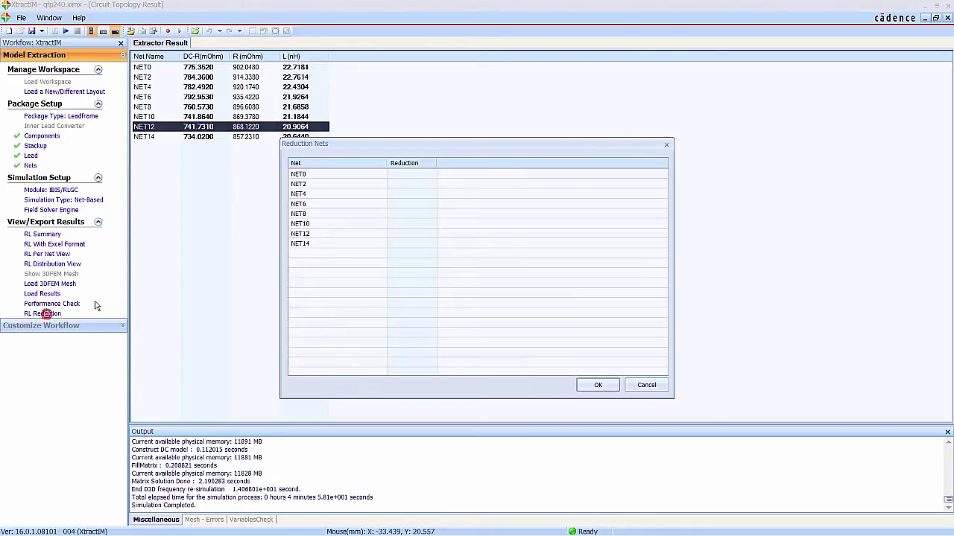
{"action": "left_click", "coordinate": [313, 175]}
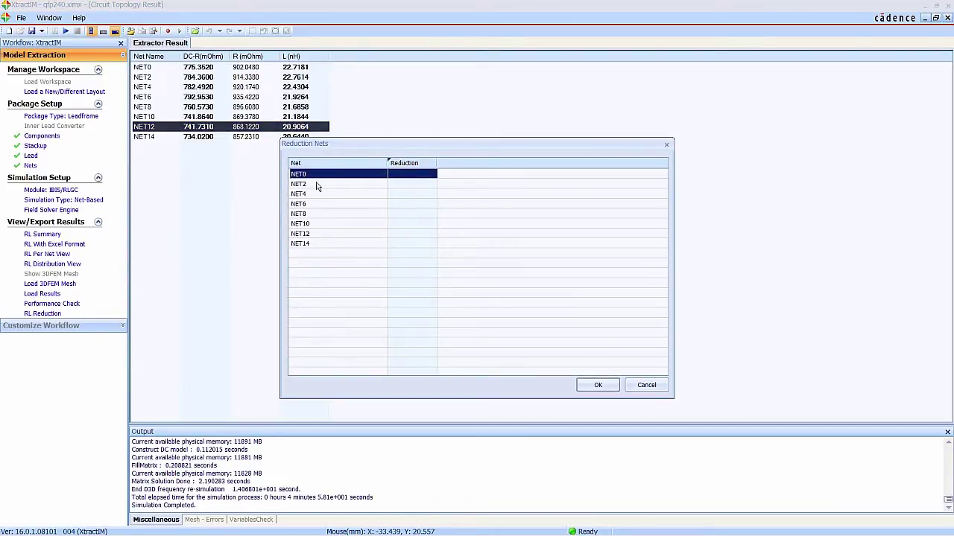
{"action": "left_click", "coordinate": [310, 195], "text": "ctrl"}
{"action": "left_click", "coordinate": [315, 214], "text": "ctrl"}
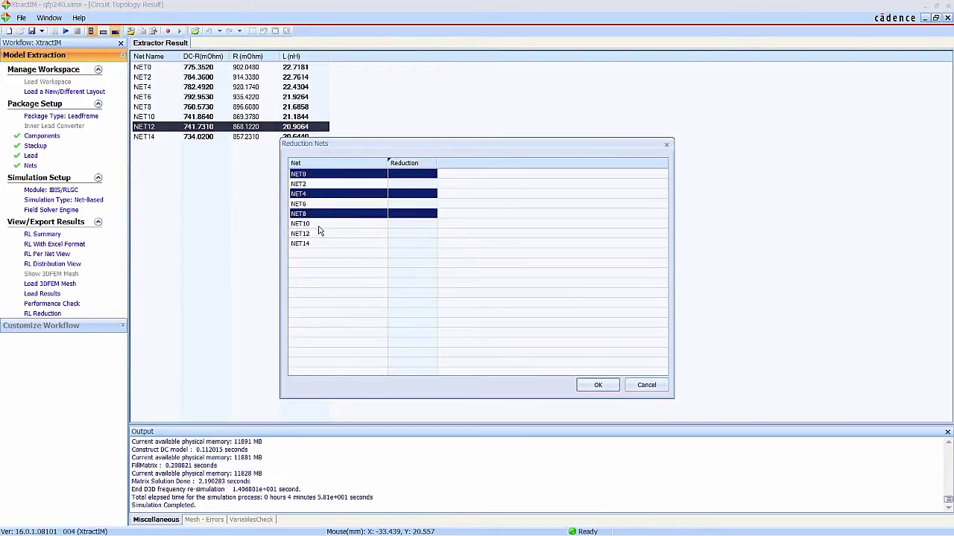
{"action": "left_click", "coordinate": [315, 235], "text": "ctrl"}
{"action": "left_click", "coordinate": [404, 234]}
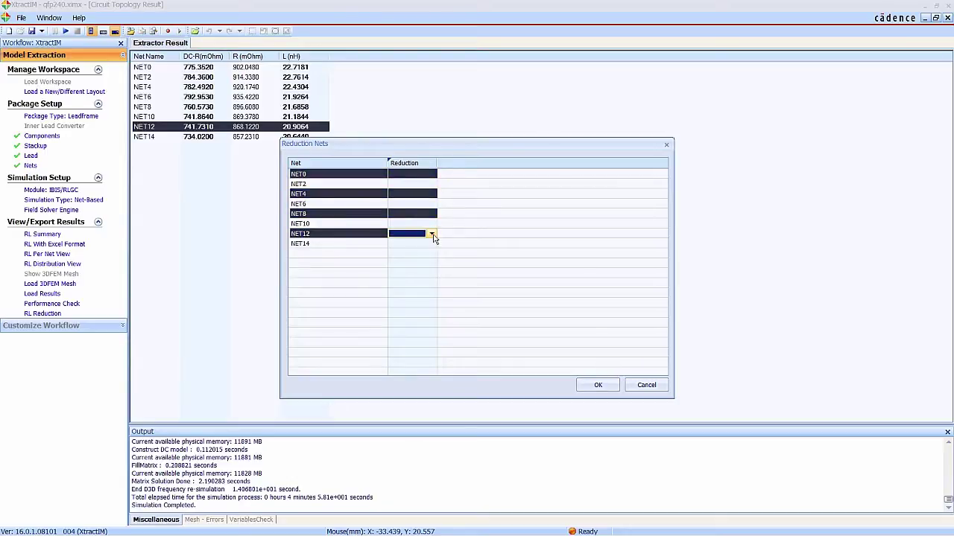
{"action": "left_click", "coordinate": [432, 234]}
{"action": "left_click", "coordinate": [413, 273]}
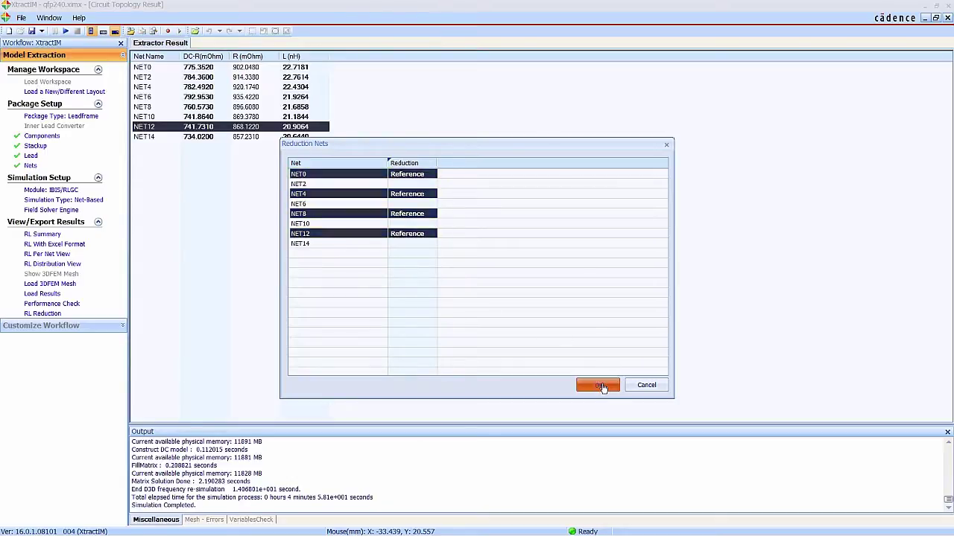
{"action": "left_click", "coordinate": [597, 384]}
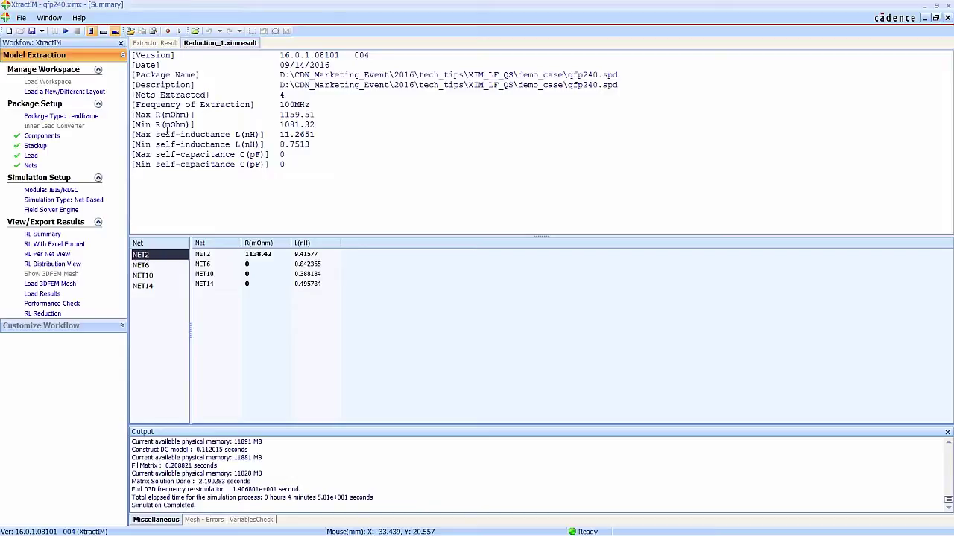
Step: Compare Reduction_1 with the full Extractor Result in the summary and per-net R/L tables
{"action": "left_click", "coordinate": [155, 44]}
{"action": "left_click", "coordinate": [210, 45]}
{"action": "left_click", "coordinate": [65, 246]}
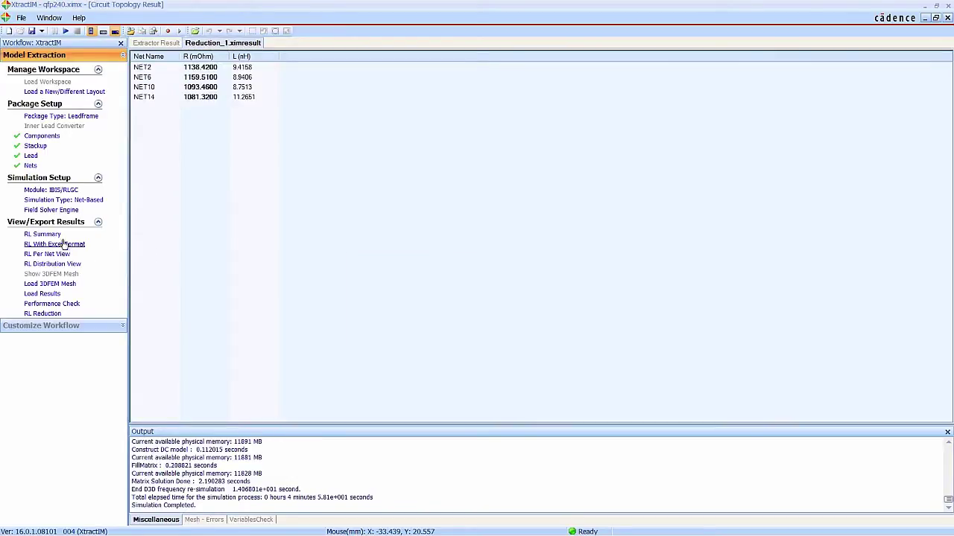
{"action": "left_click", "coordinate": [161, 43]}
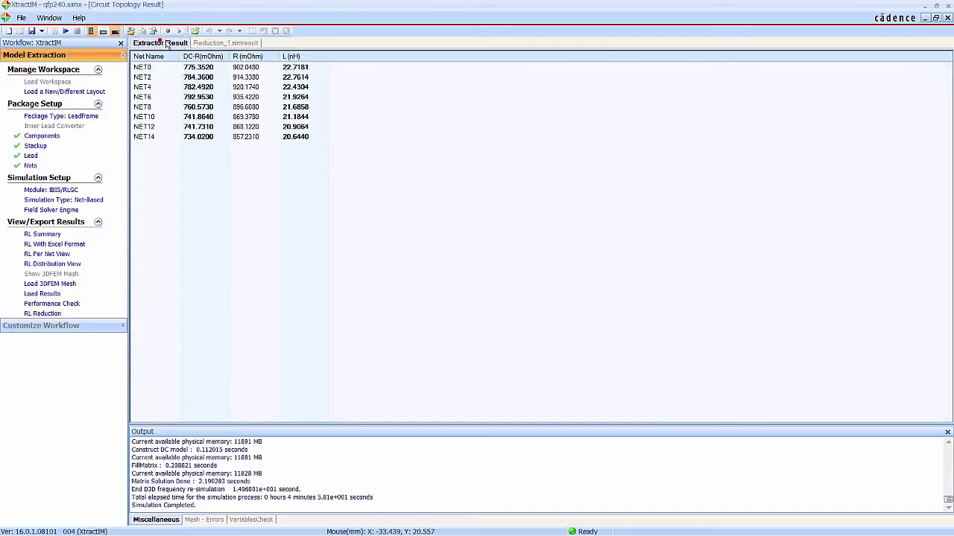
{"action": "left_click", "coordinate": [208, 45]}
{"action": "key", "text": "super+Tab"}
{"action": "key", "text": "super+Tab"}
Step: Switch extraction to static capacitance and save the layout with error checking
{"action": "left_click", "coordinate": [580, 225]}
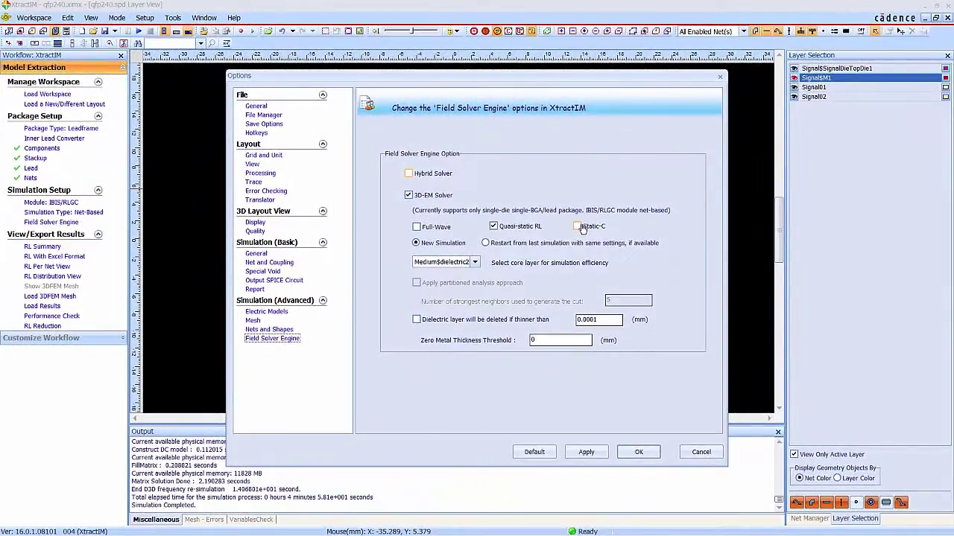
{"action": "left_click", "coordinate": [496, 228]}
{"action": "left_click", "coordinate": [627, 454]}
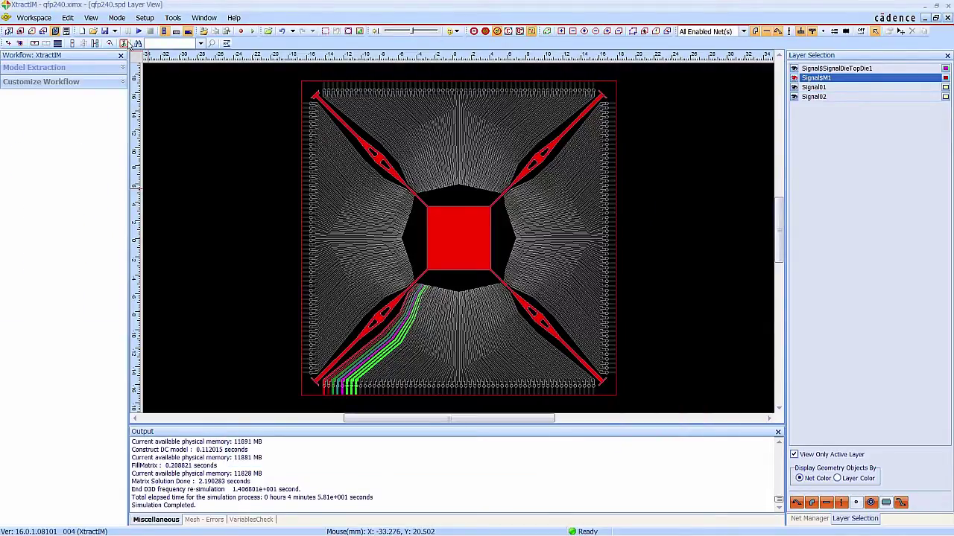
{"action": "left_click", "coordinate": [104, 32]}
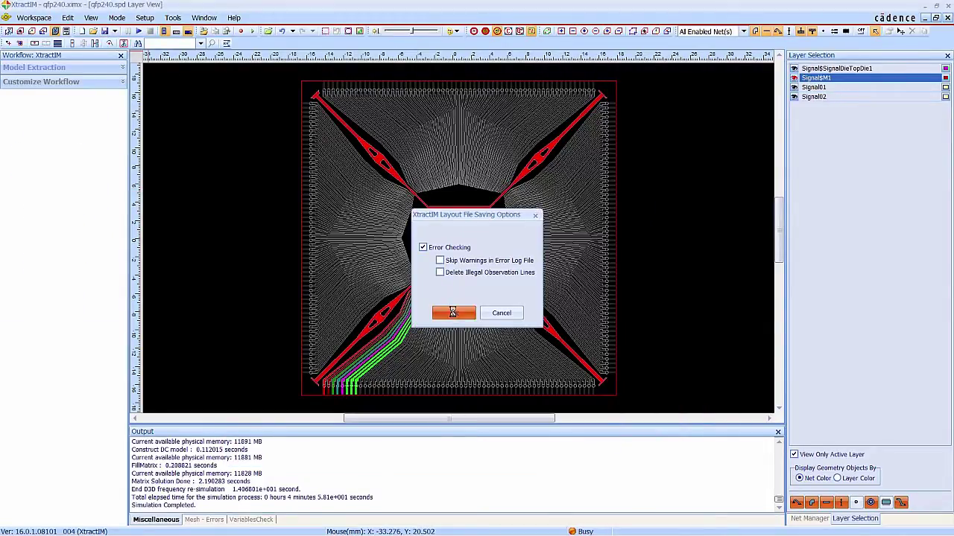
{"action": "left_click", "coordinate": [452, 312]}
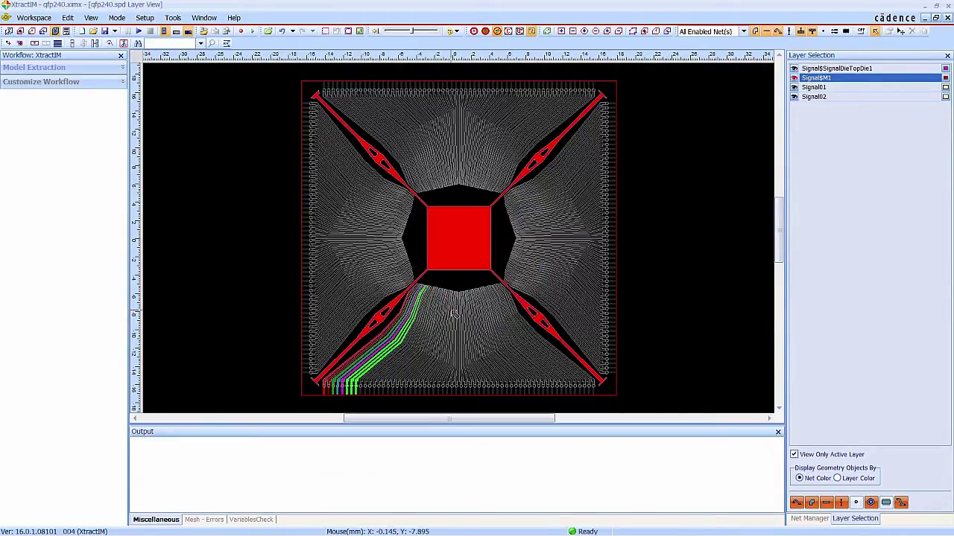
Step: Run the capacitance extraction and check its deltaC convergence over 8 passes
{"action": "left_click", "coordinate": [139, 31]}
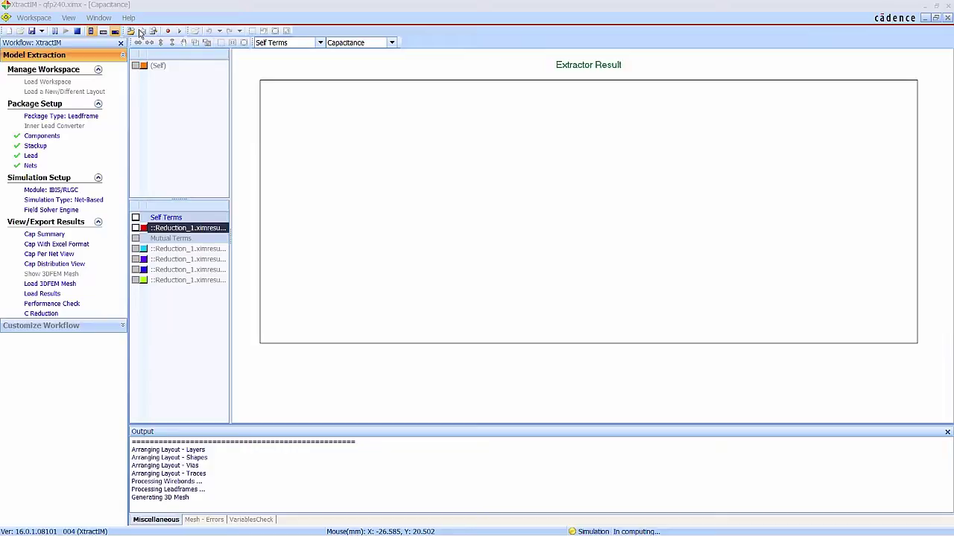
{"action": "left_click", "coordinate": [69, 305]}
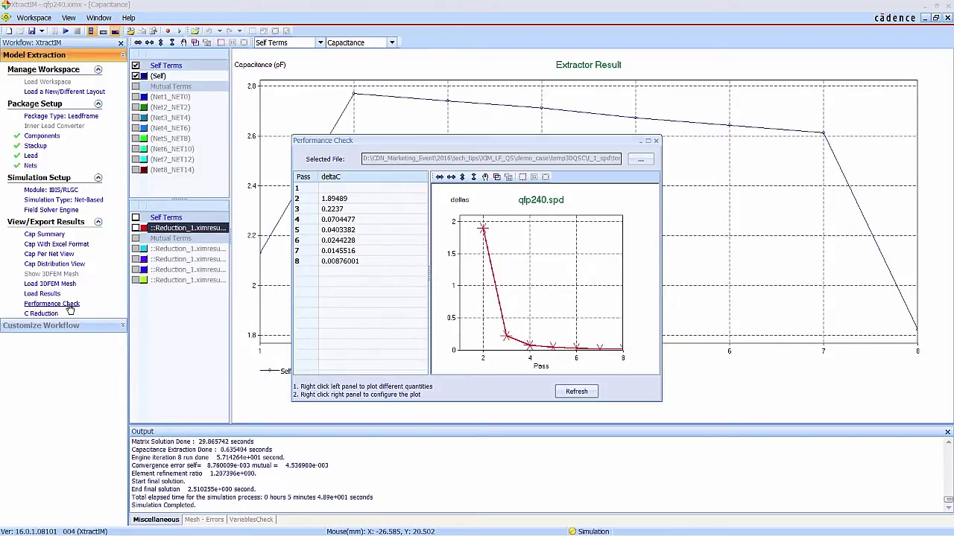
{"action": "left_click", "coordinate": [655, 142]}
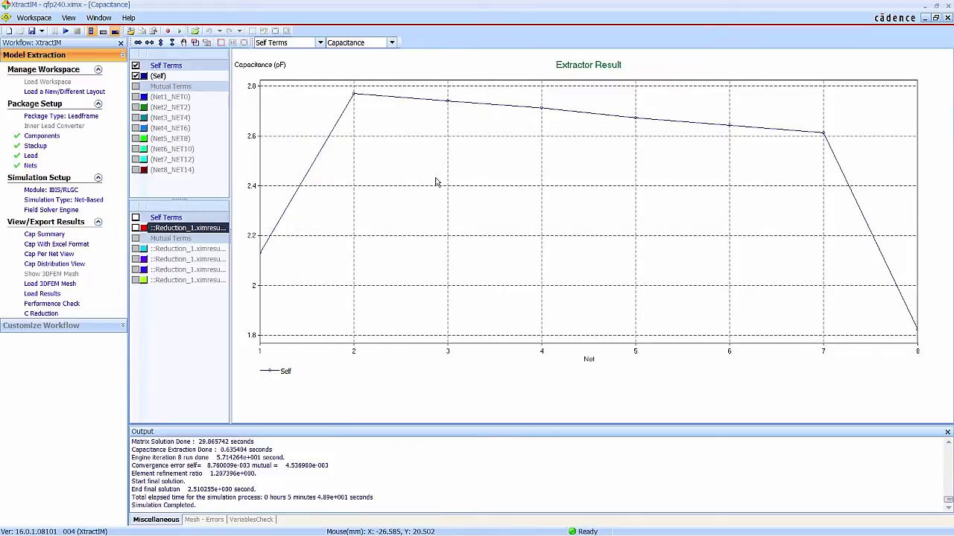
Step: View the capacitance summary and Excel table, then reduce C with NET0/4/8/12 as Reference
{"action": "left_click", "coordinate": [49, 236]}
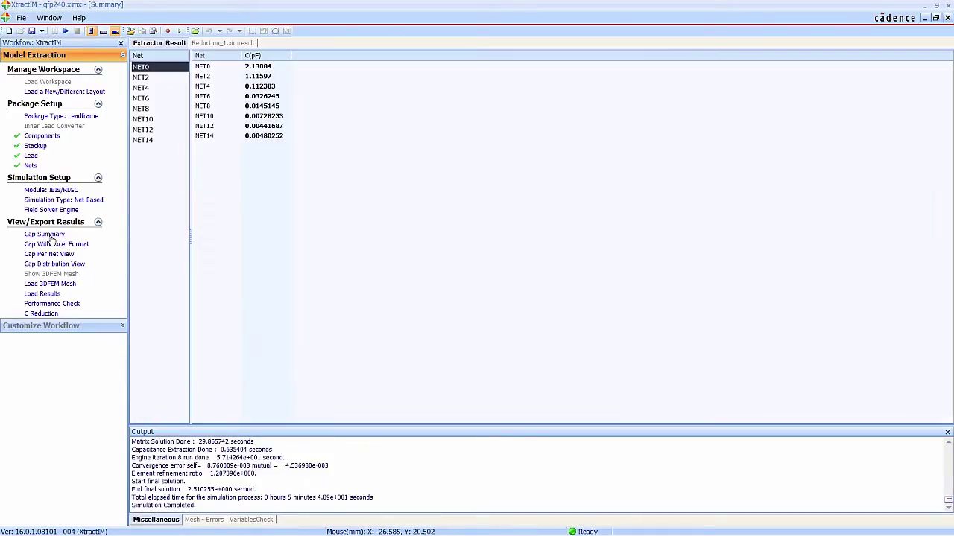
{"action": "left_click", "coordinate": [55, 246]}
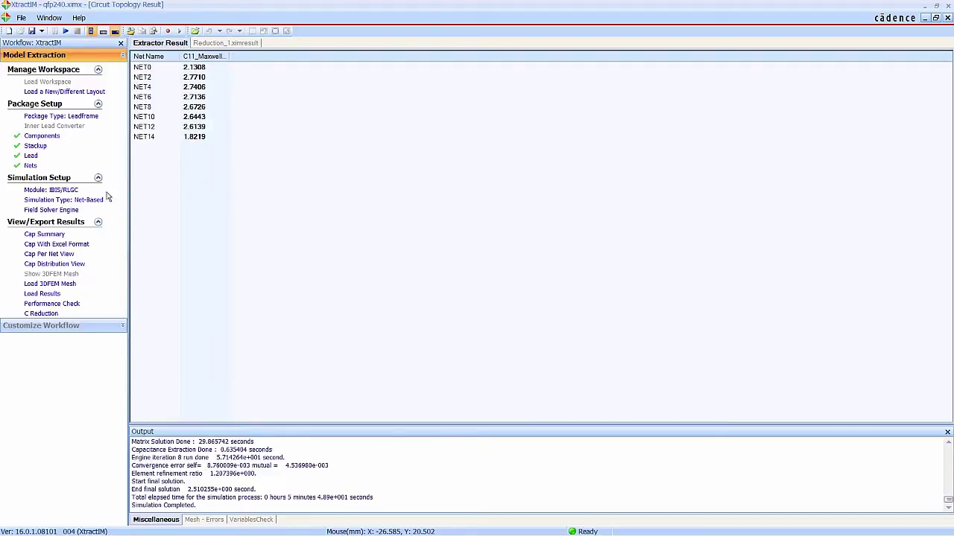
{"action": "left_click", "coordinate": [44, 313]}
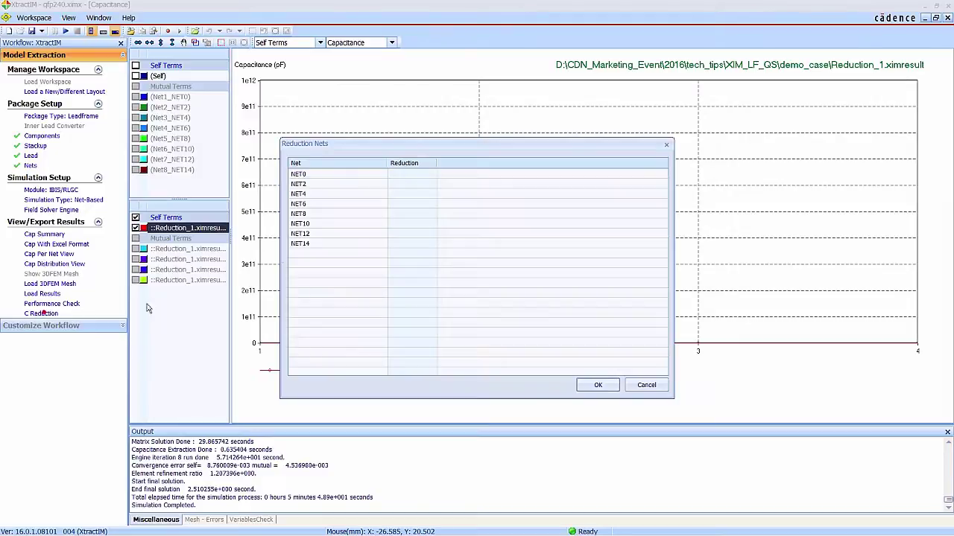
{"action": "left_click", "coordinate": [313, 175]}
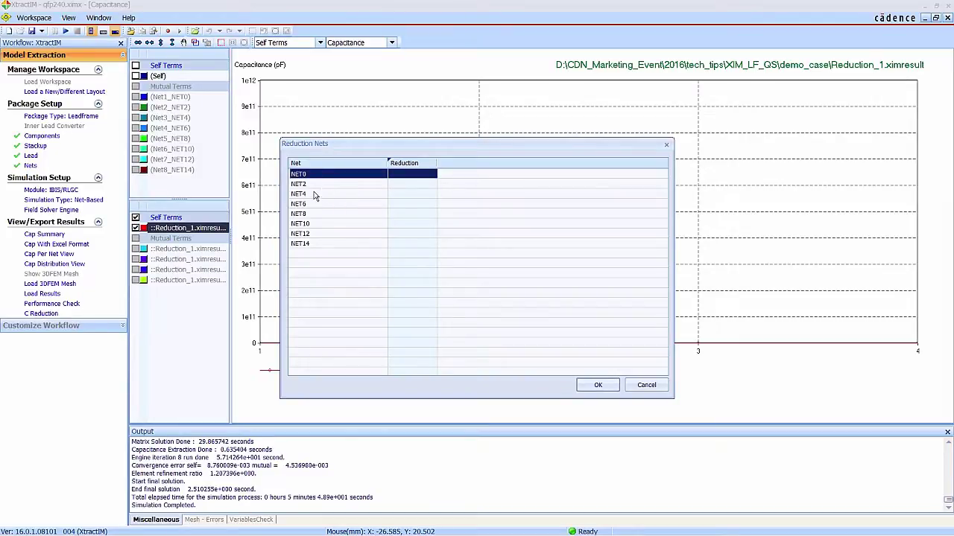
{"action": "left_click", "coordinate": [312, 195], "text": "ctrl"}
{"action": "left_click", "coordinate": [314, 215], "text": "ctrl"}
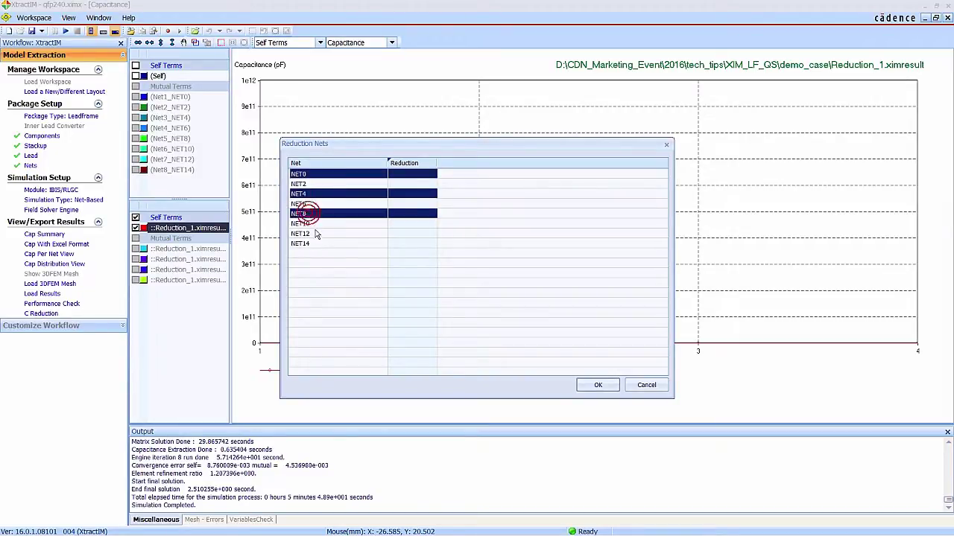
{"action": "left_click", "coordinate": [315, 235], "text": "ctrl"}
{"action": "left_click", "coordinate": [413, 235]}
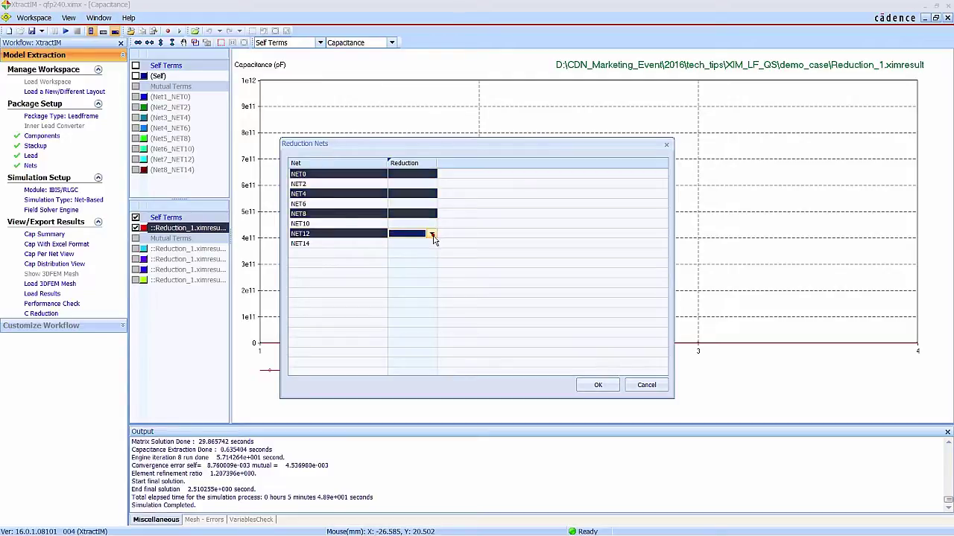
{"action": "left_click", "coordinate": [434, 235]}
{"action": "left_click", "coordinate": [406, 269]}
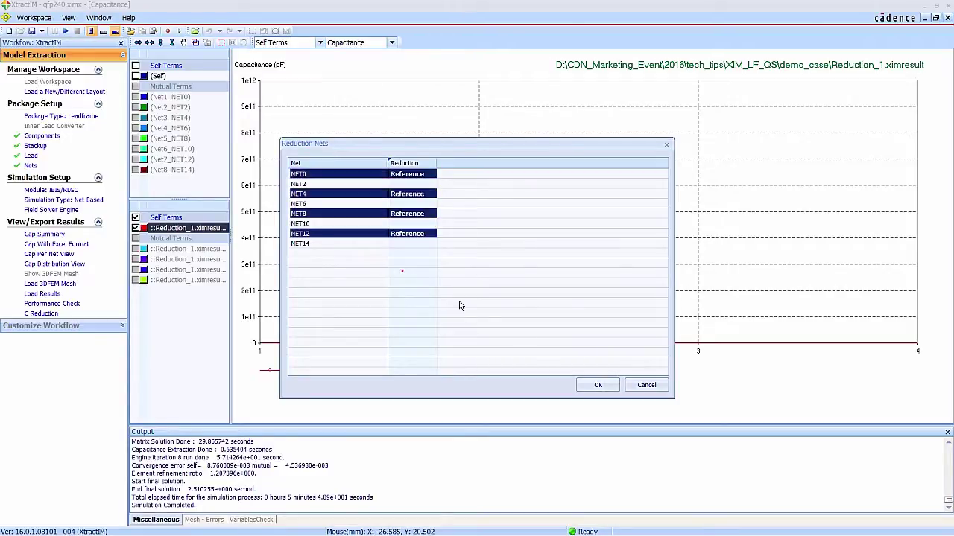
{"action": "left_click", "coordinate": [599, 384]}
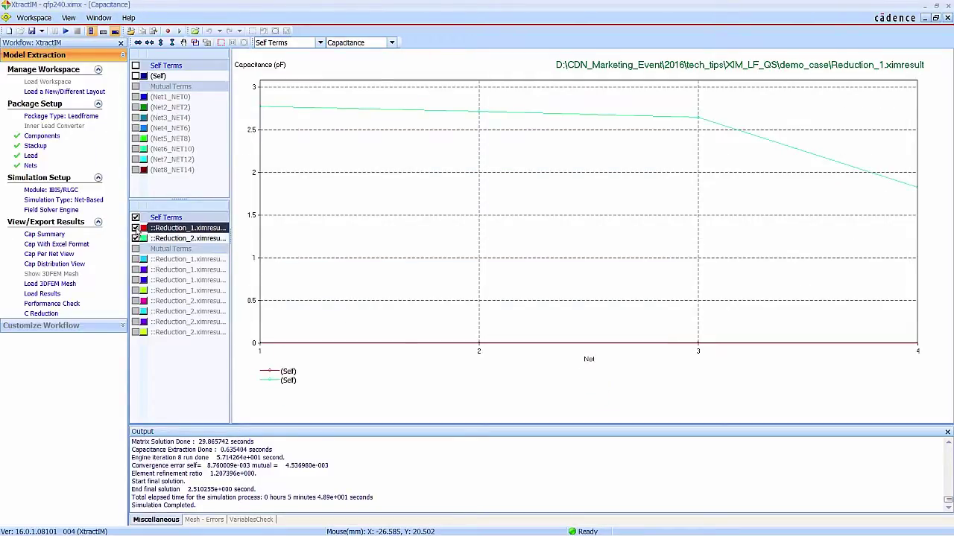
Step: Hide the original curve and compare the Reduction_2 capacitance summary with the original
{"action": "left_click", "coordinate": [136, 228]}
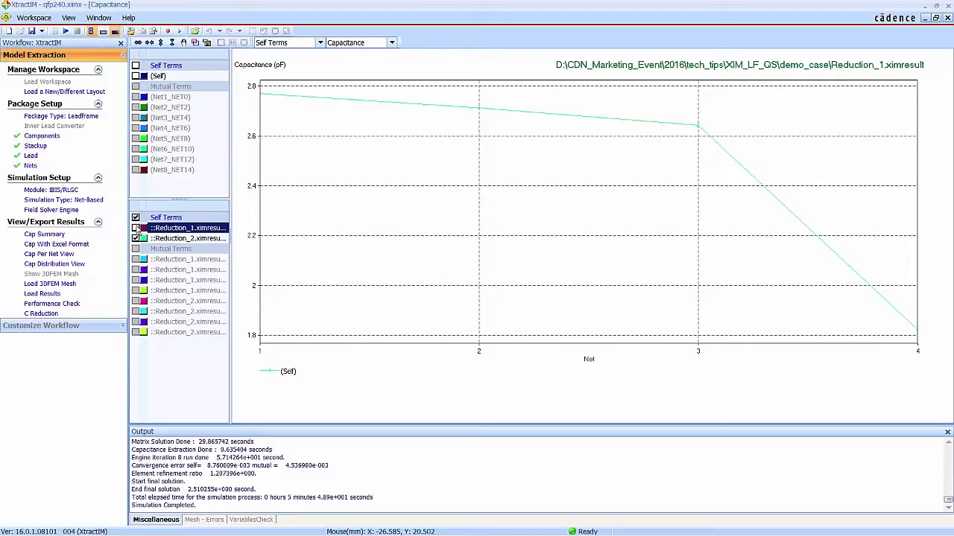
{"action": "left_click", "coordinate": [44, 234]}
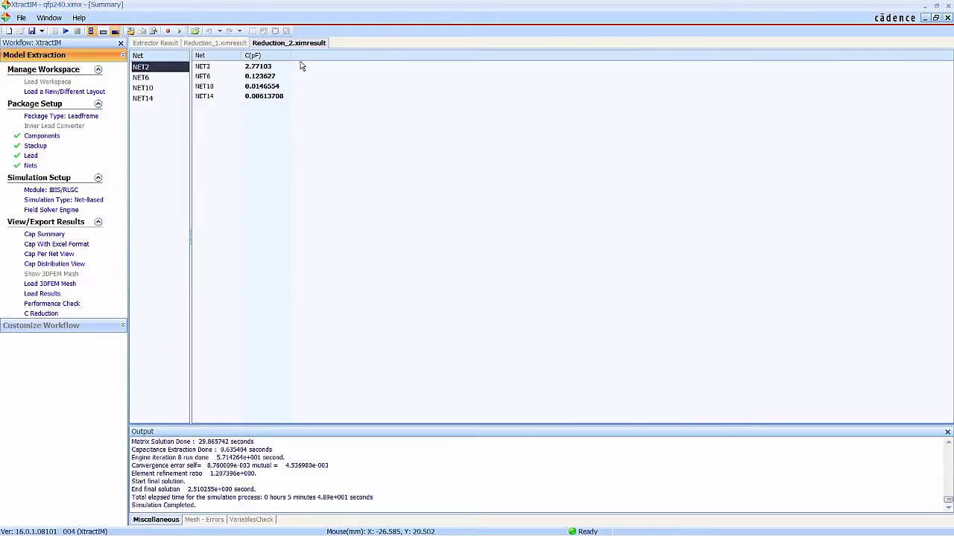
{"action": "left_click", "coordinate": [152, 43]}
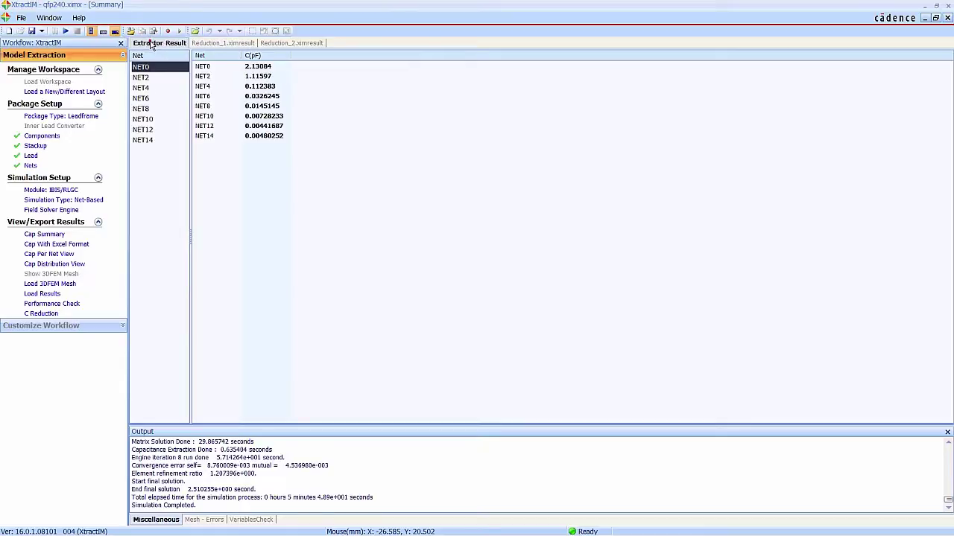
Step: Enable quasi-static RL alongside static C, save the layout, and rerun the extraction
{"action": "left_click", "coordinate": [277, 45]}
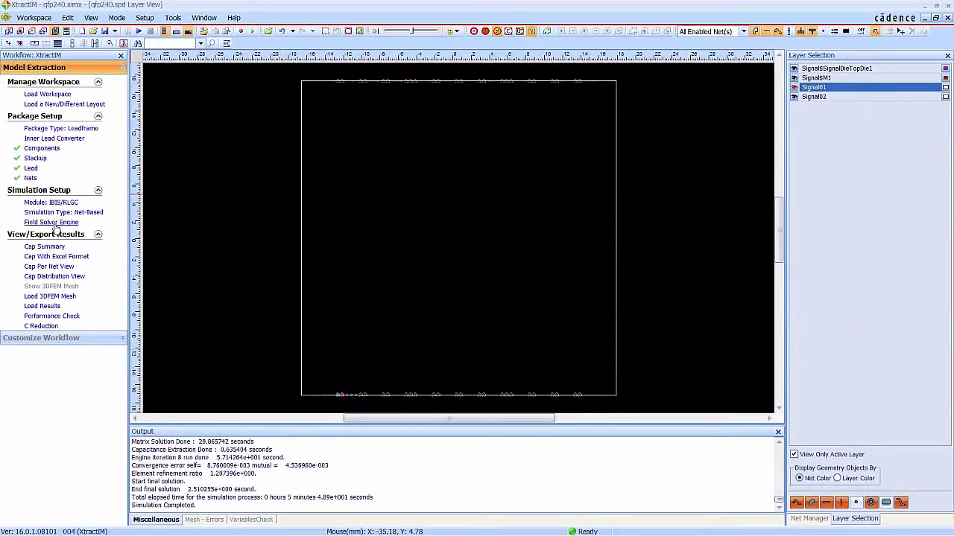
{"action": "left_click", "coordinate": [52, 223]}
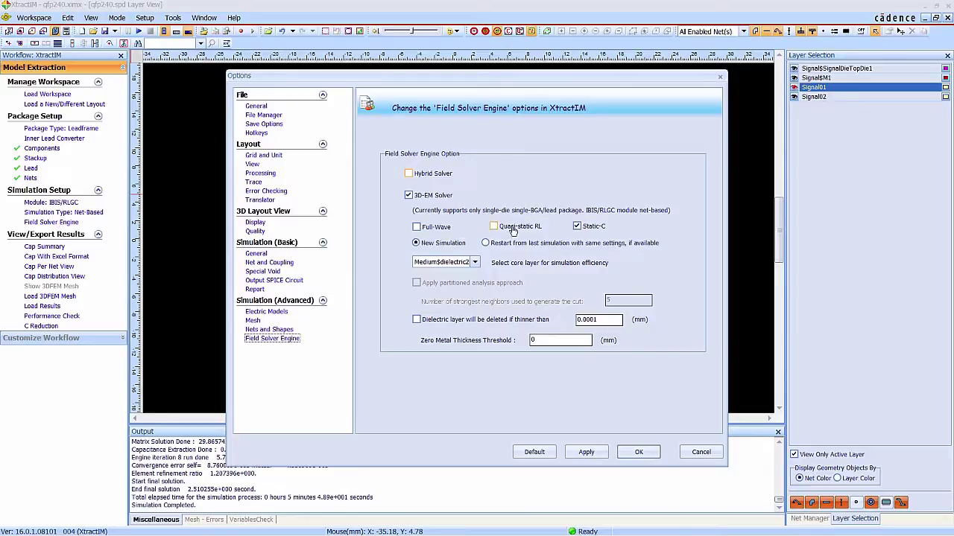
{"action": "left_click", "coordinate": [493, 226]}
{"action": "left_click", "coordinate": [632, 453]}
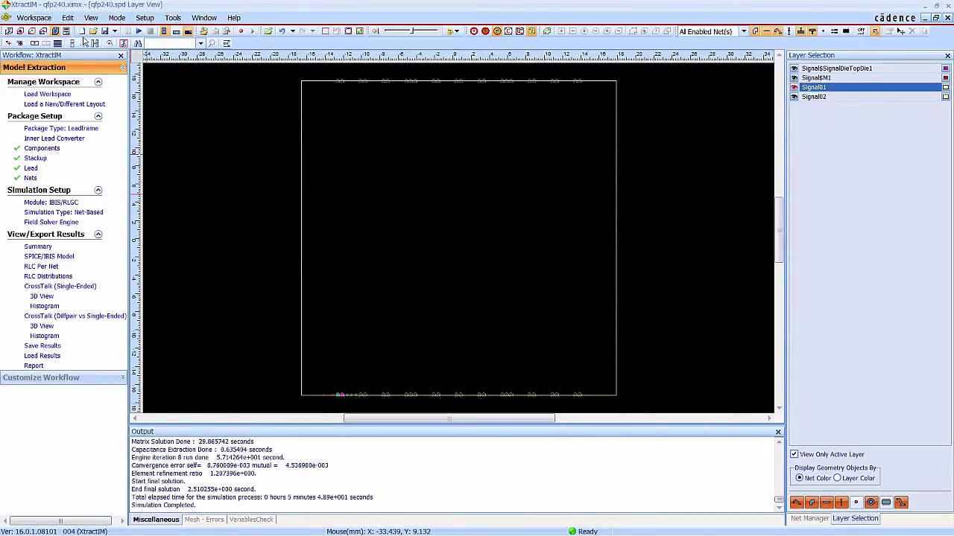
{"action": "left_click", "coordinate": [104, 31]}
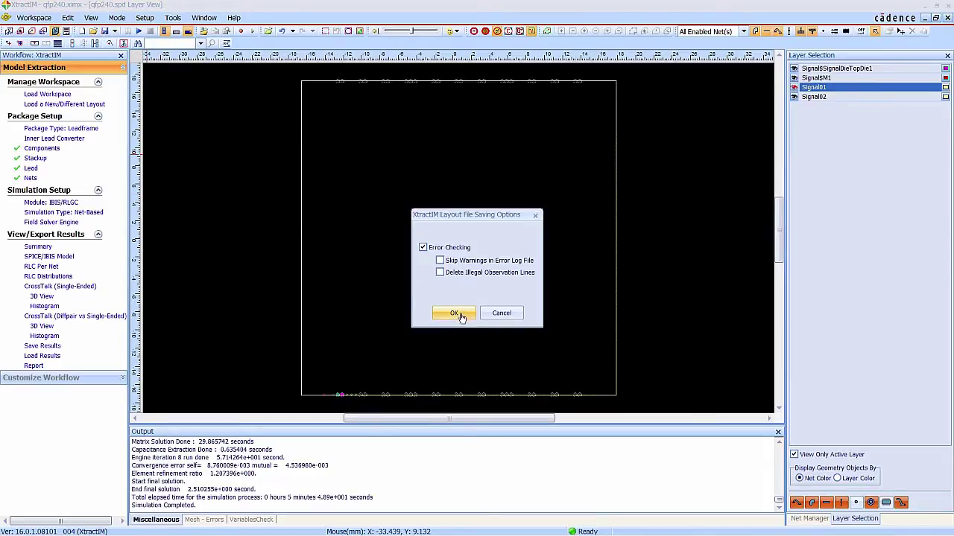
{"action": "left_click", "coordinate": [460, 314]}
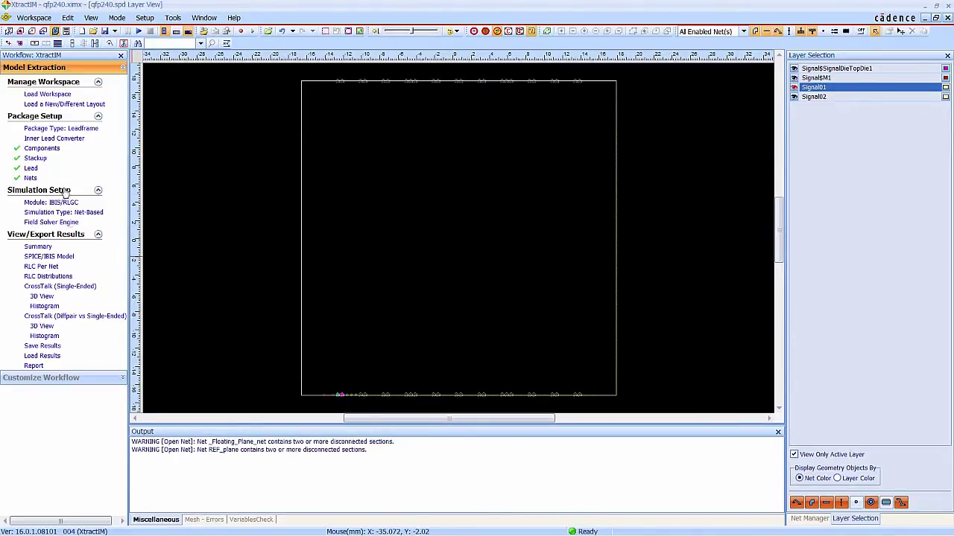
{"action": "left_click", "coordinate": [138, 31]}
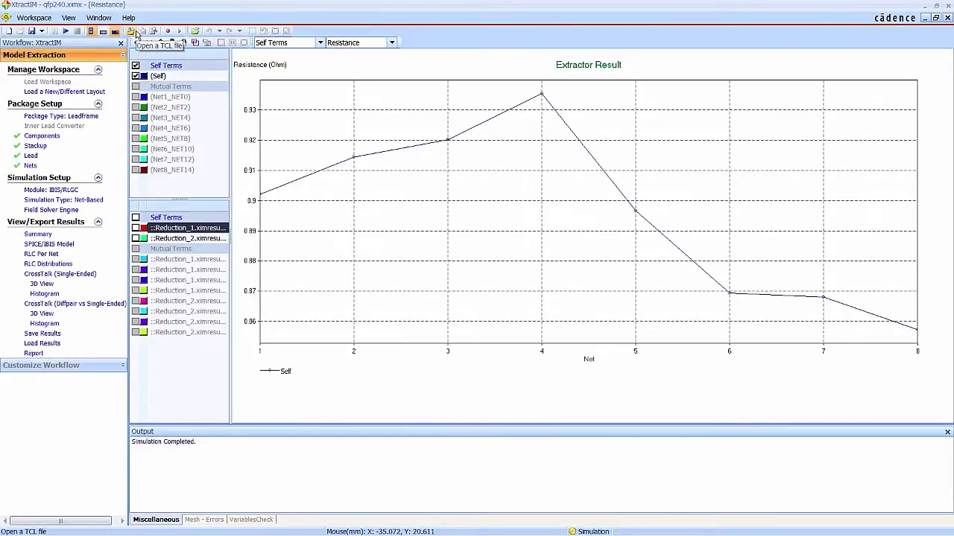
Step: View the SPICE Pi-model, IBIS .pkg, IBIS pin model and Excel pin model outputs
{"action": "left_click", "coordinate": [60, 244]}
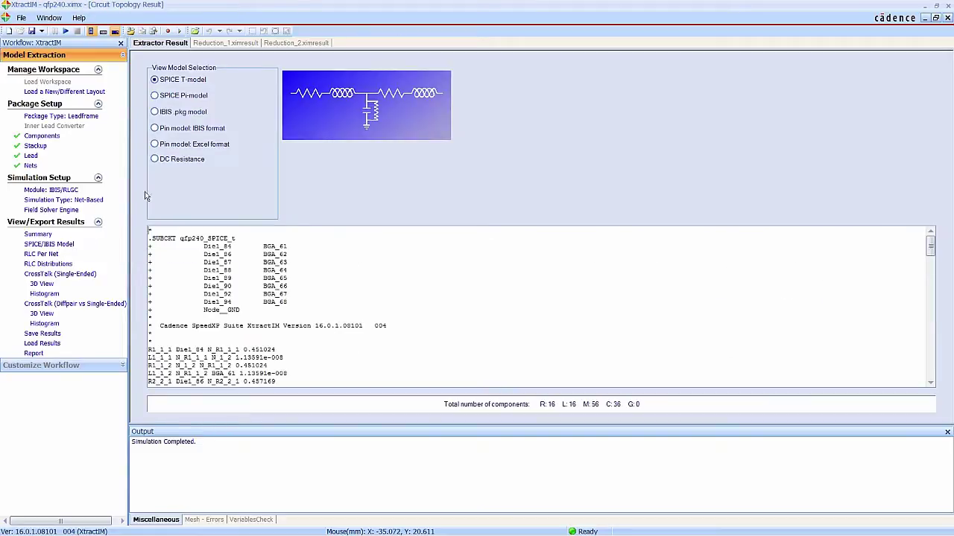
{"action": "left_click", "coordinate": [154, 96]}
{"action": "left_click", "coordinate": [154, 113]}
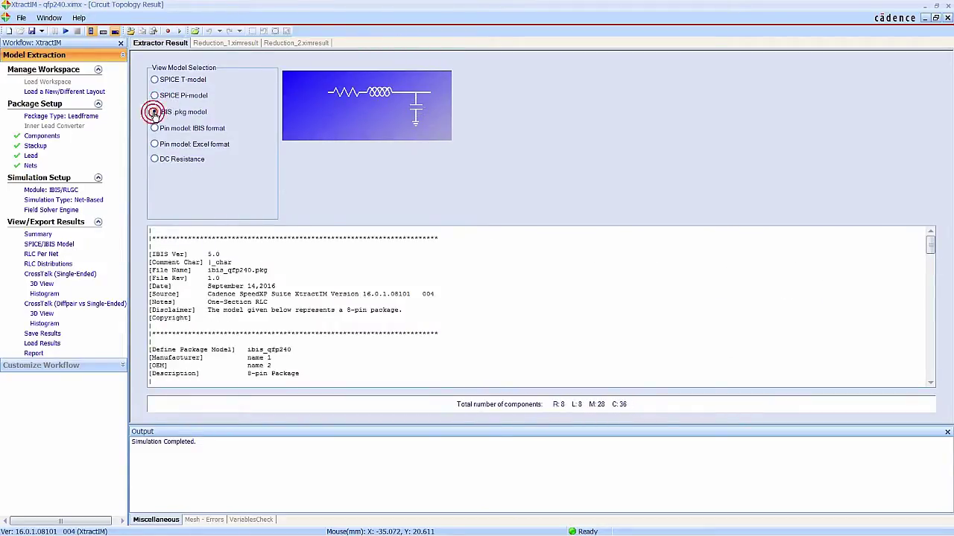
{"action": "scroll", "coordinate": [369, 309], "scroll_direction": "down", "scroll_amount": 9}
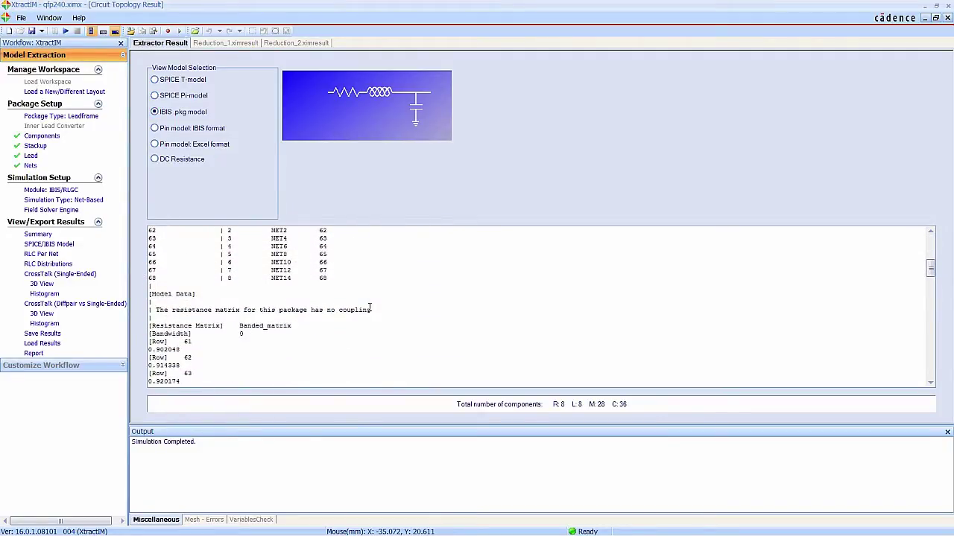
{"action": "scroll", "coordinate": [369, 308], "scroll_direction": "up", "scroll_amount": 3}
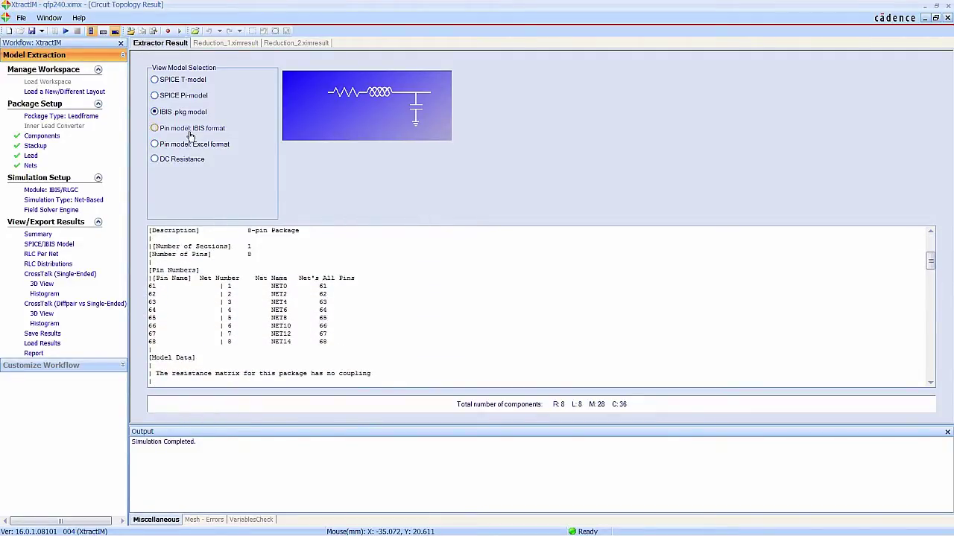
{"action": "left_click", "coordinate": [154, 128]}
{"action": "left_click", "coordinate": [154, 143]}
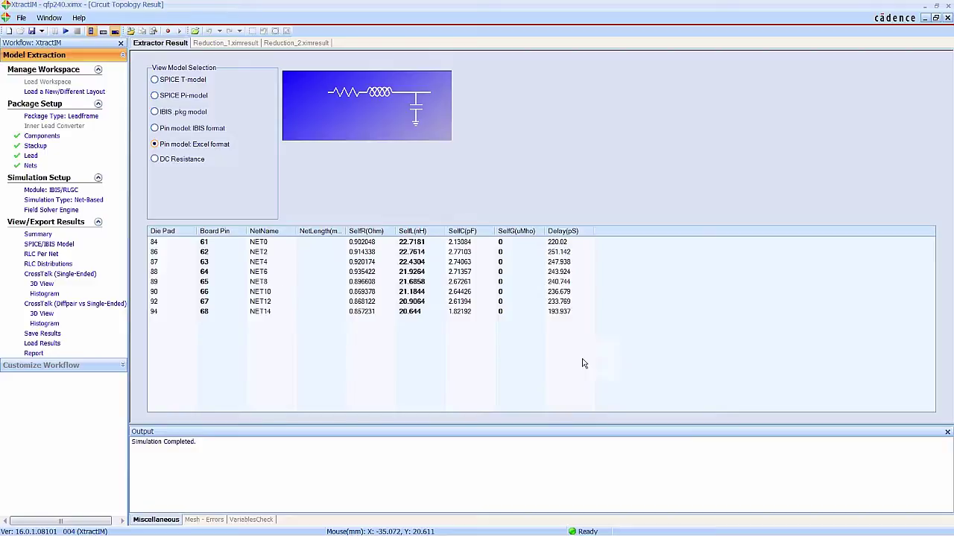